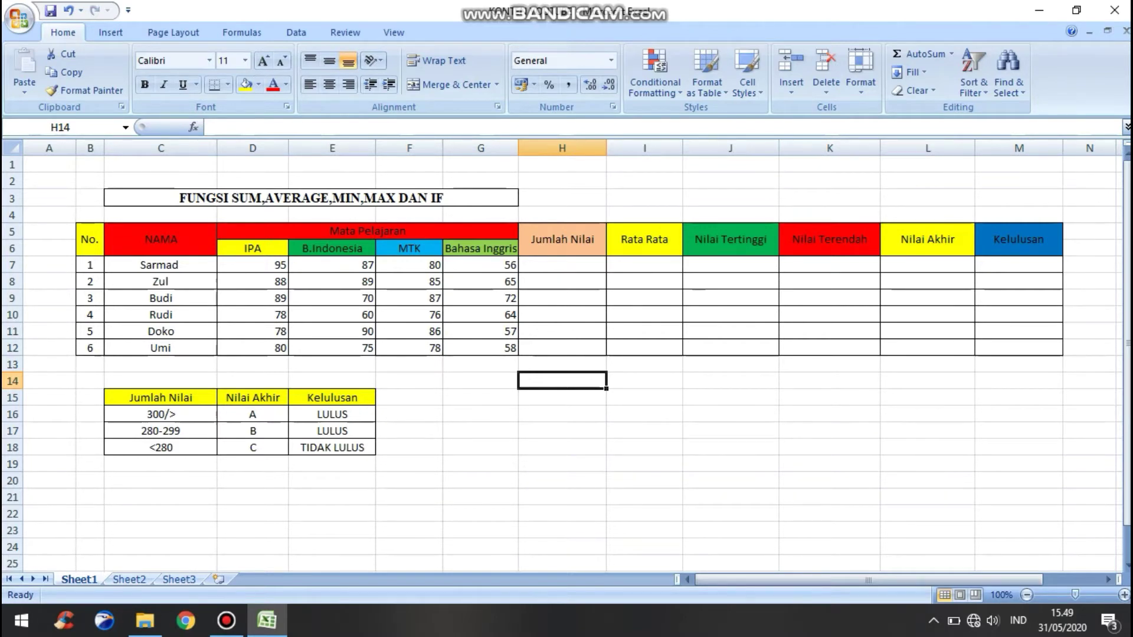
- Examine the empty result columns of the grade table, from Jumlah Nilai through Kelulusan, to see what each must calculate
click(562, 239)
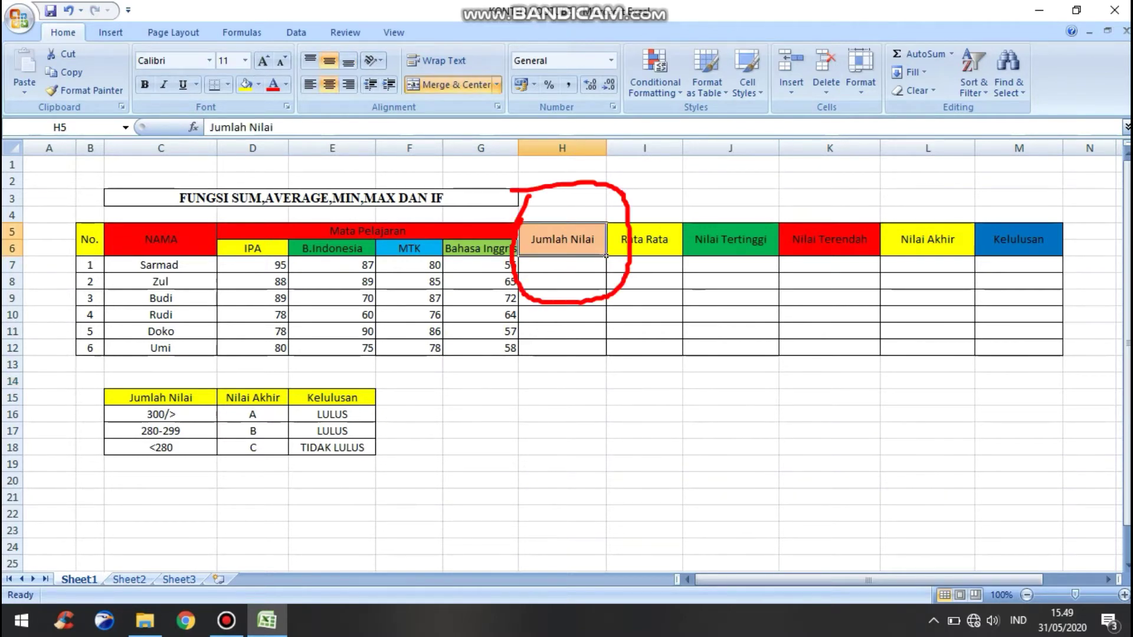
click(561, 265)
click(645, 265)
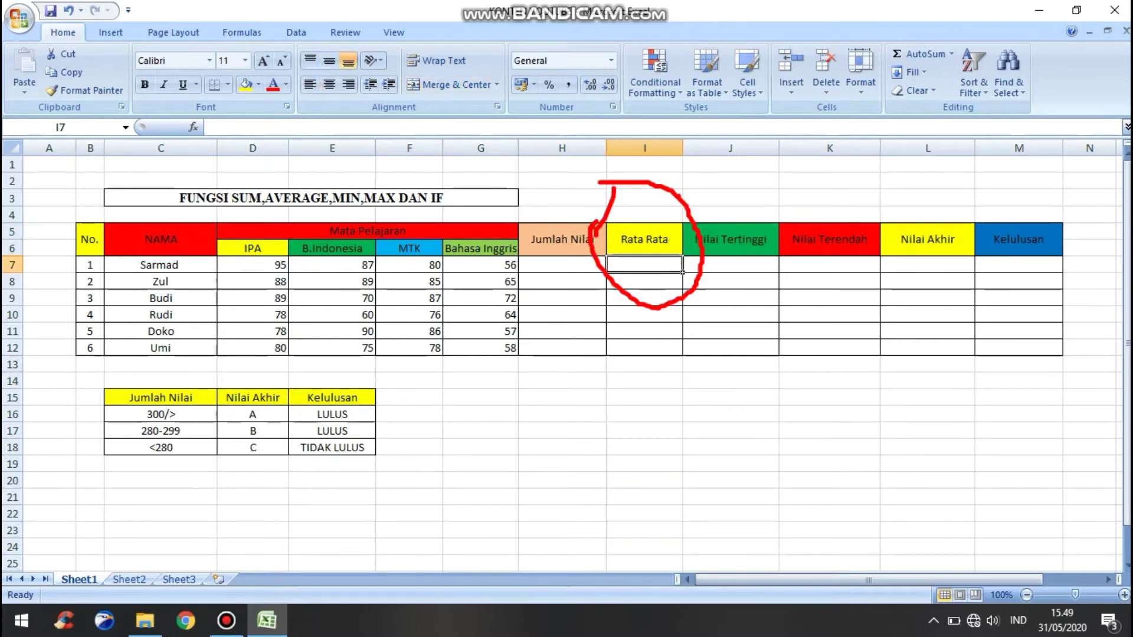
click(731, 265)
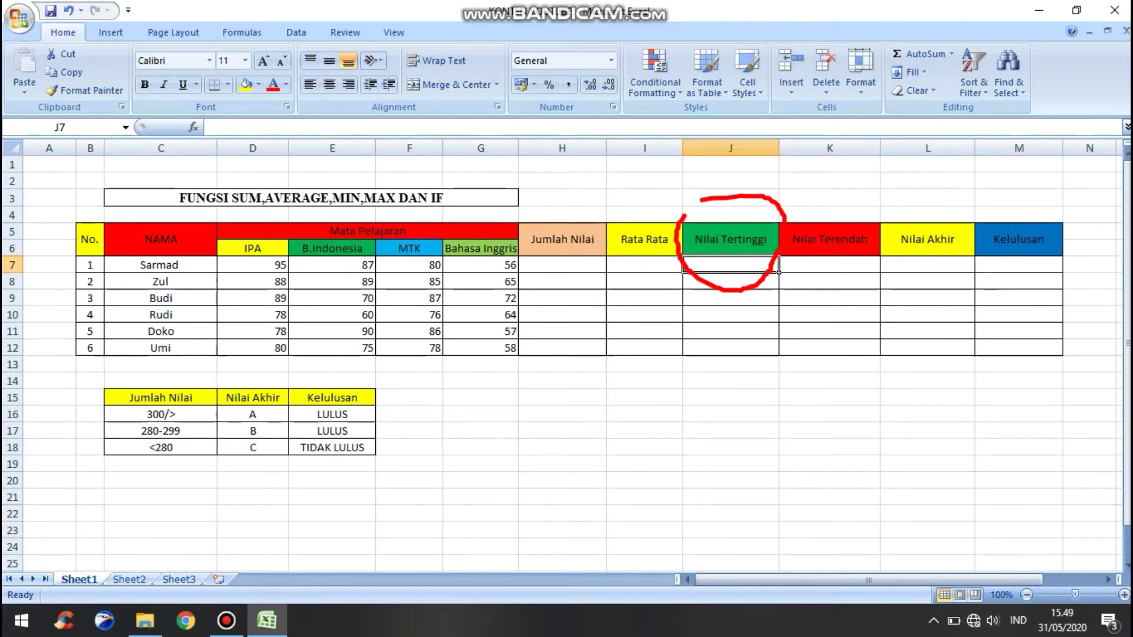
click(830, 265)
click(928, 265)
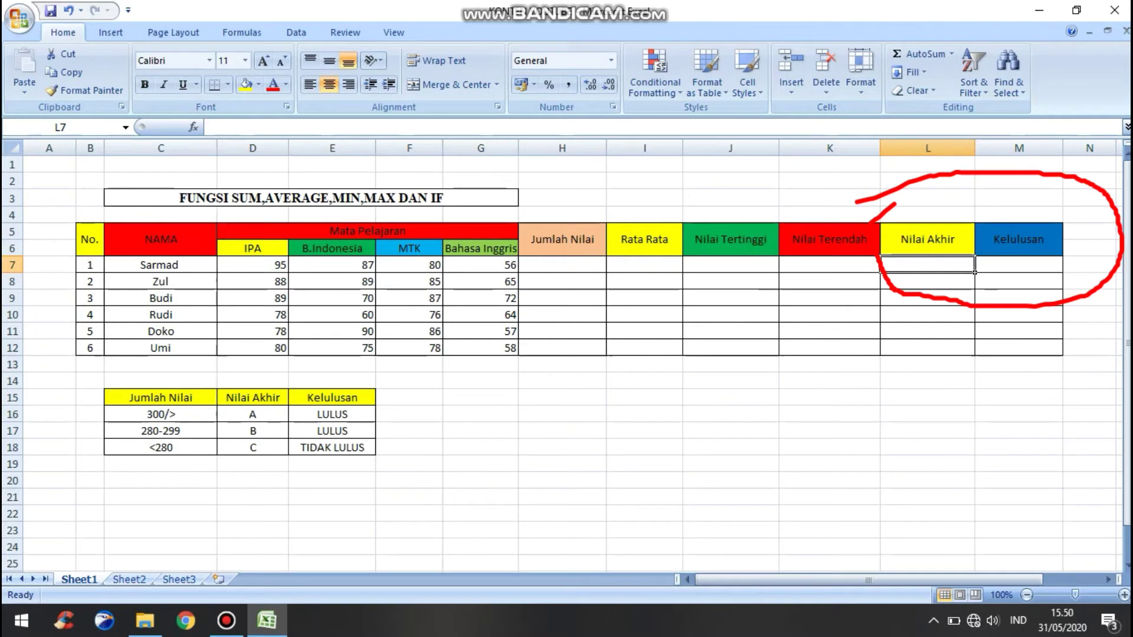
click(1019, 265)
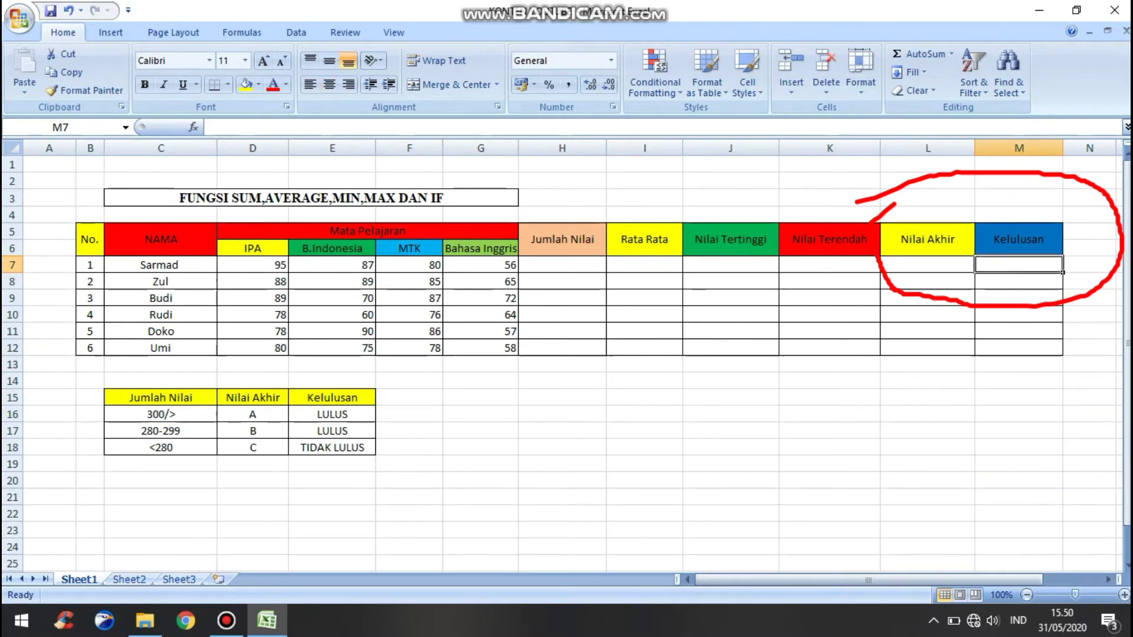
click(928, 265)
click(1019, 265)
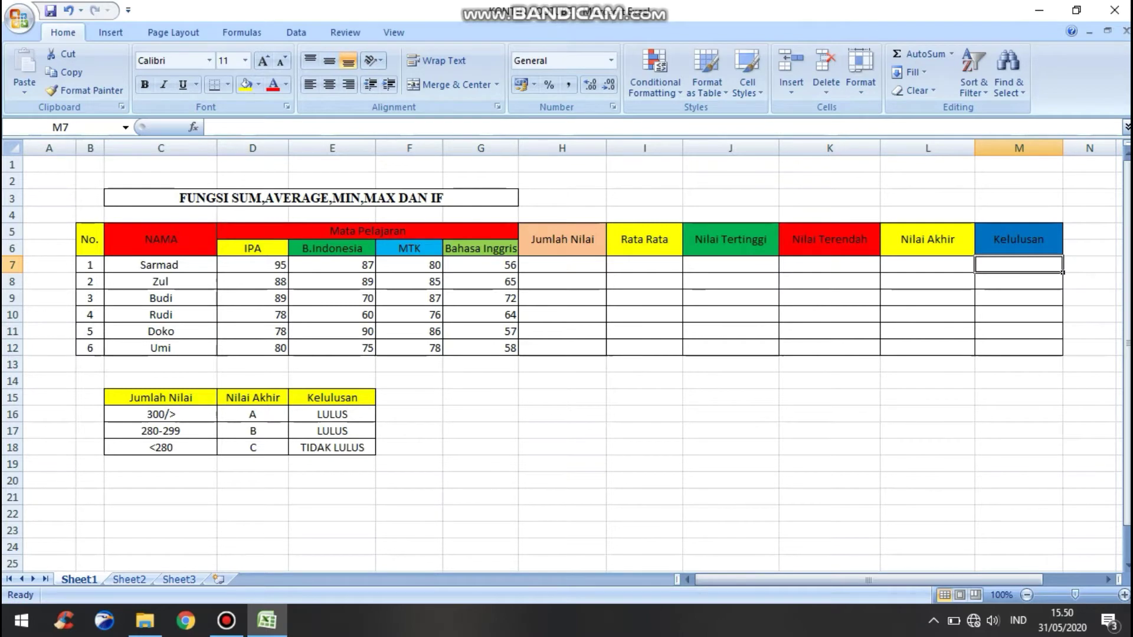
click(927, 264)
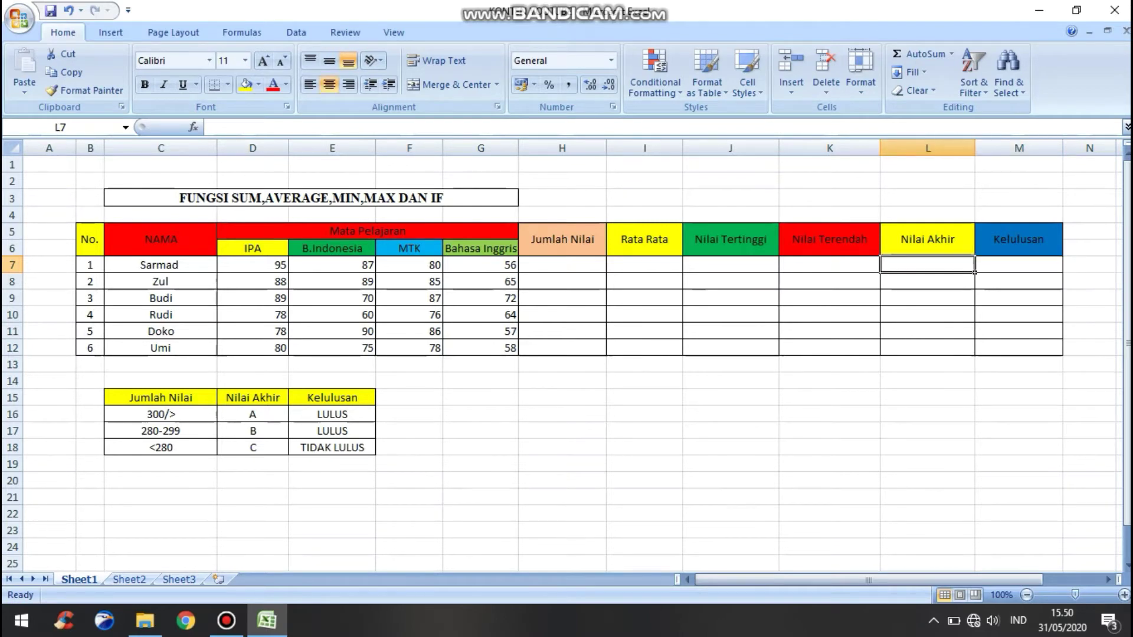
click(1019, 264)
click(927, 265)
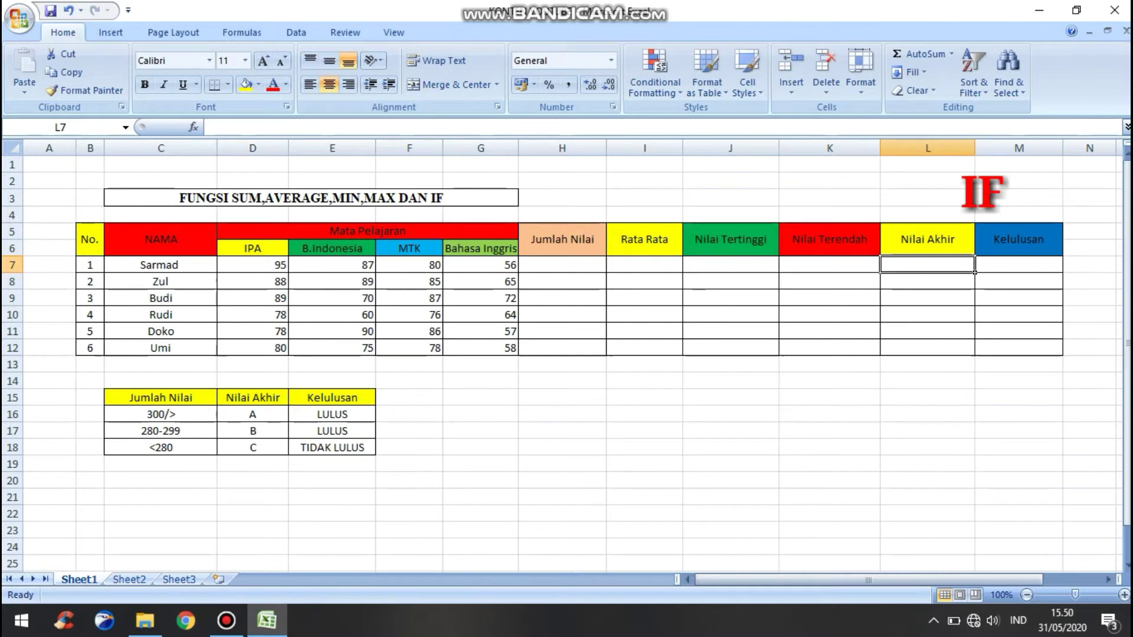
click(829, 264)
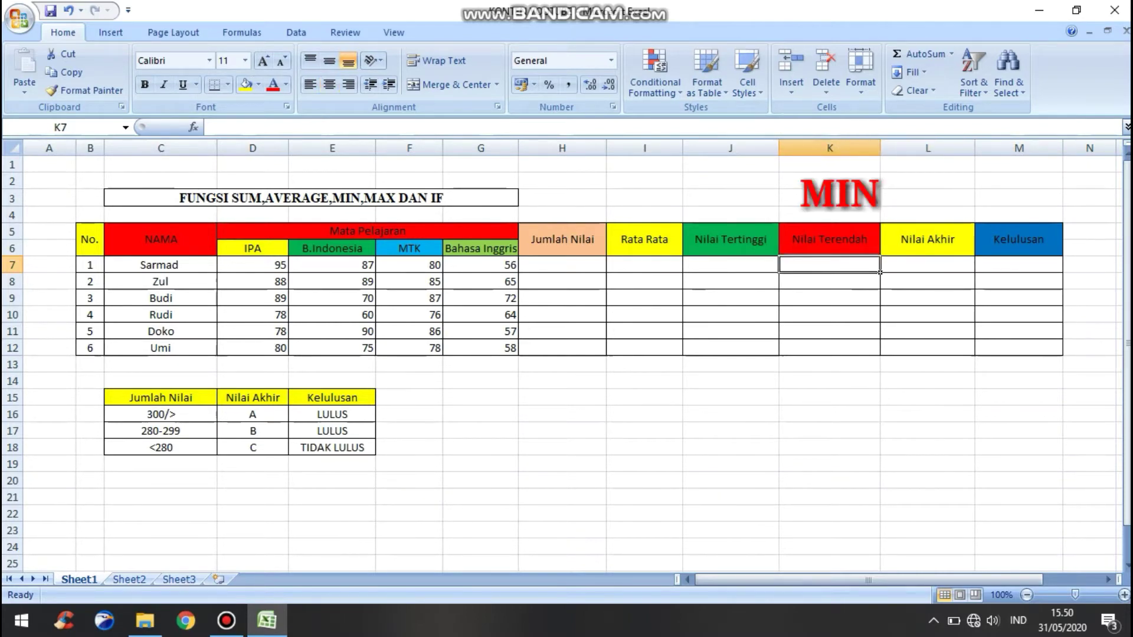
click(730, 264)
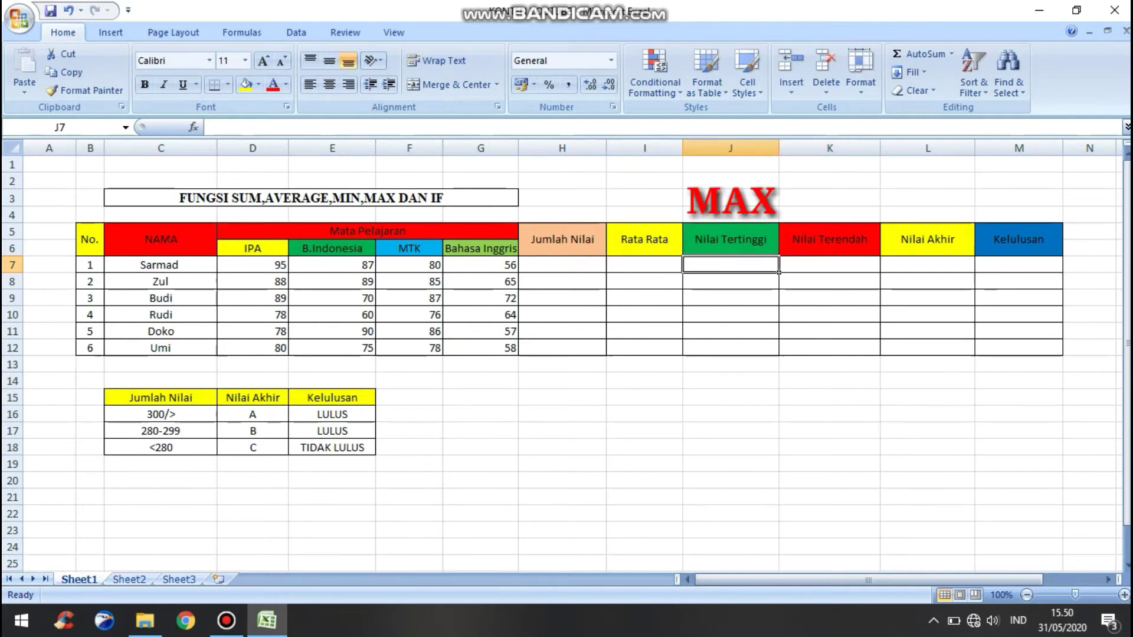
click(644, 264)
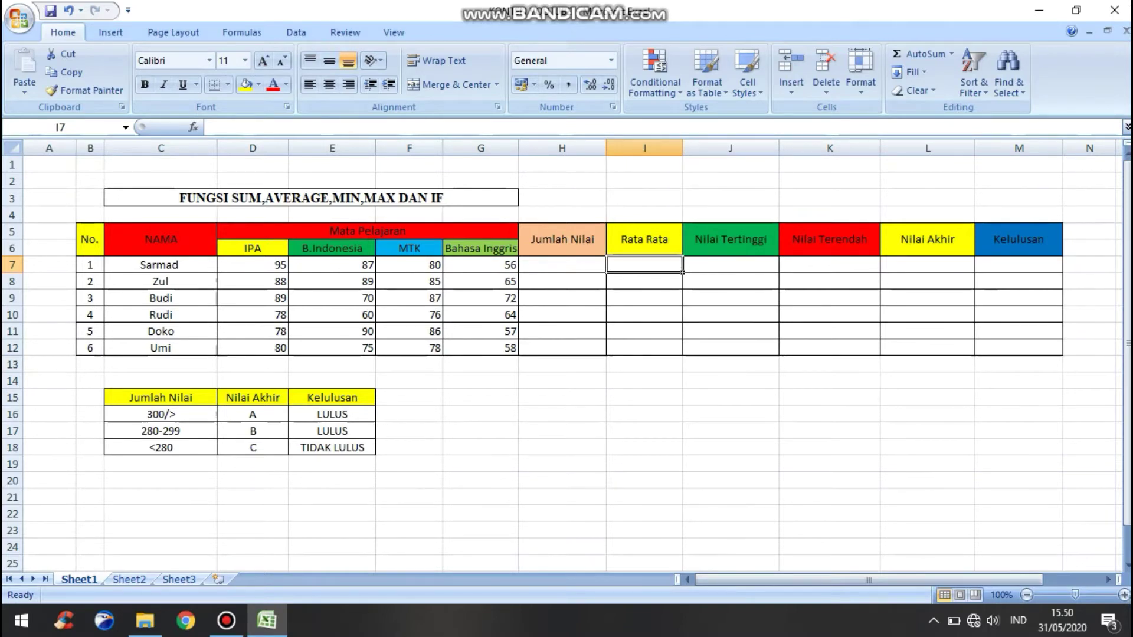
- Total the first student's four subject scores in Jumlah Nilai cell H7 with a SUM formula over D7:G7
click(562, 265)
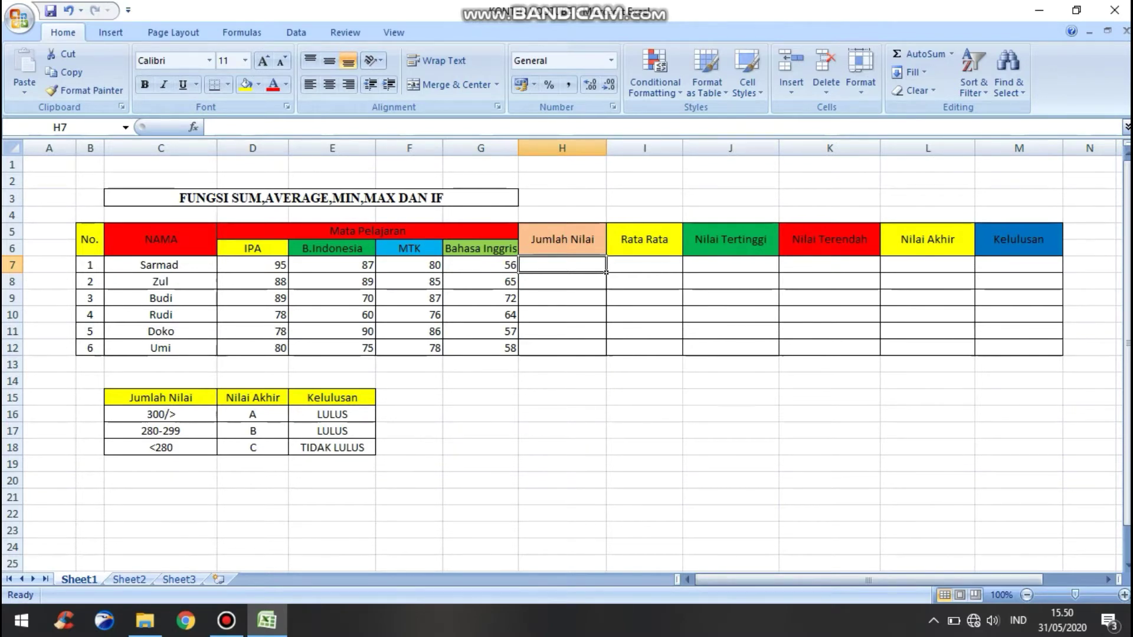
text(=)
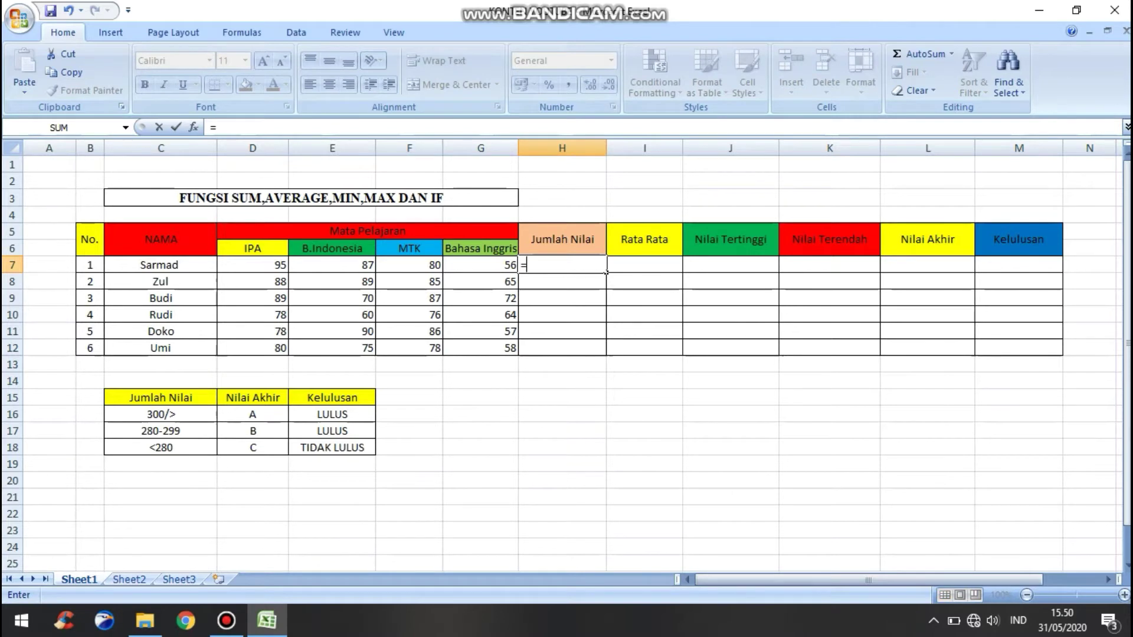
text(SU)
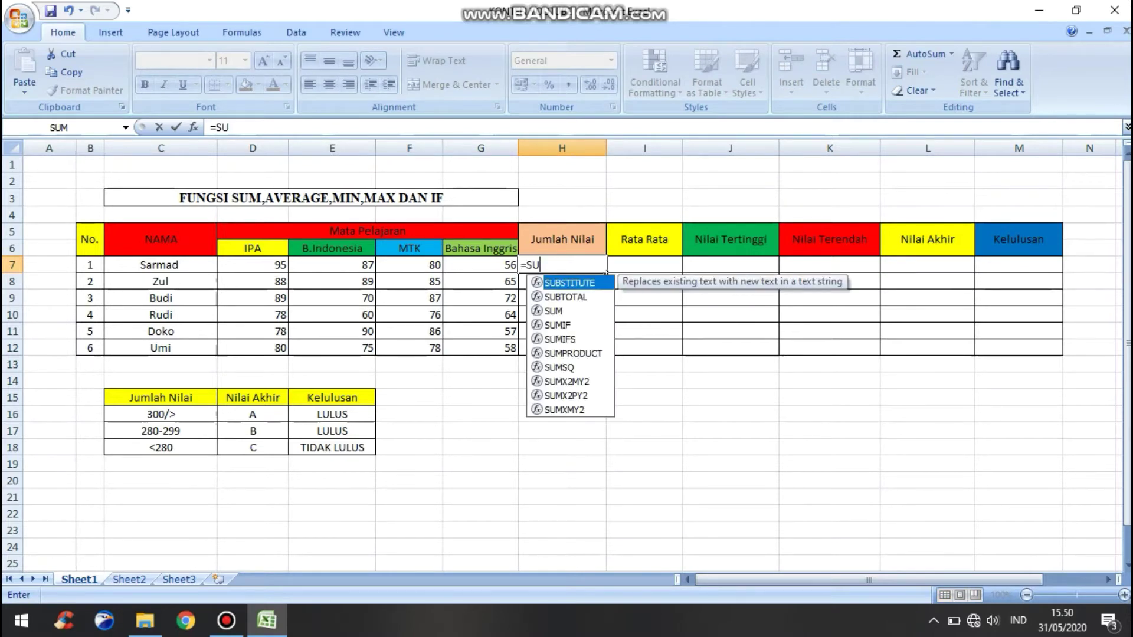
text(M()
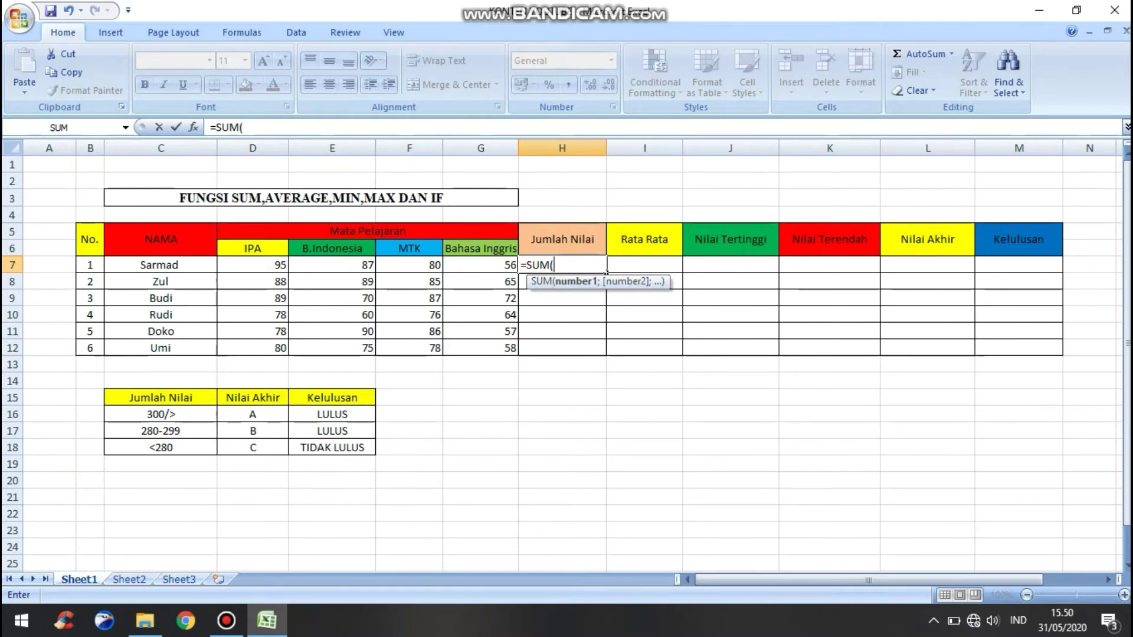
drag(259, 267, 481, 269)
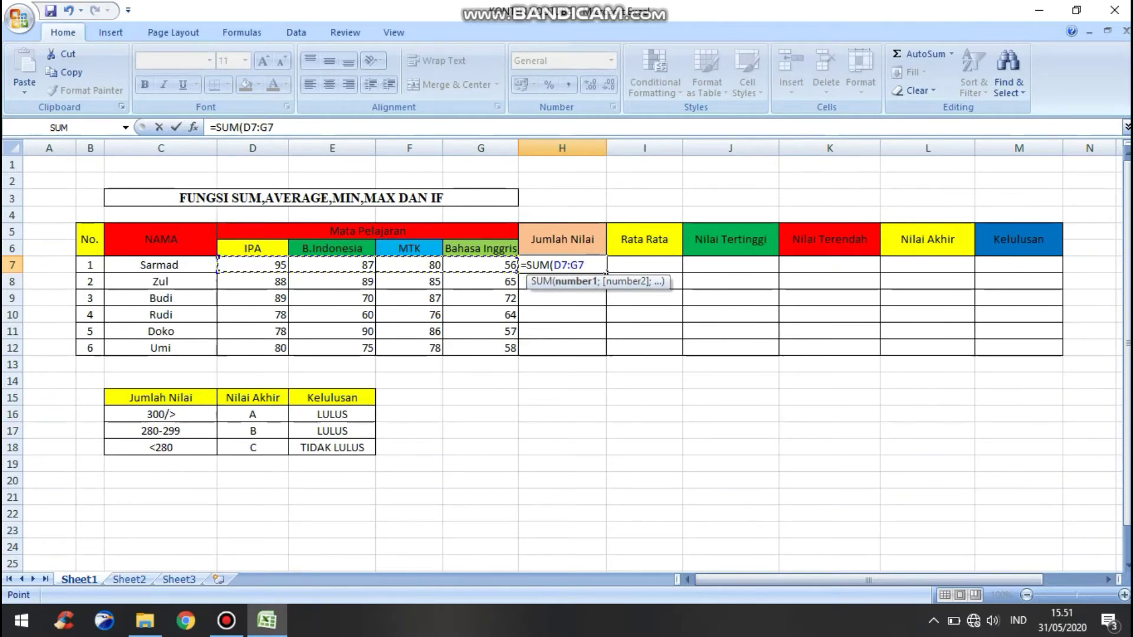
key(Return)
- Fill the Jumlah Nilai formula from H7 down to H12 for the remaining students
click(604, 270)
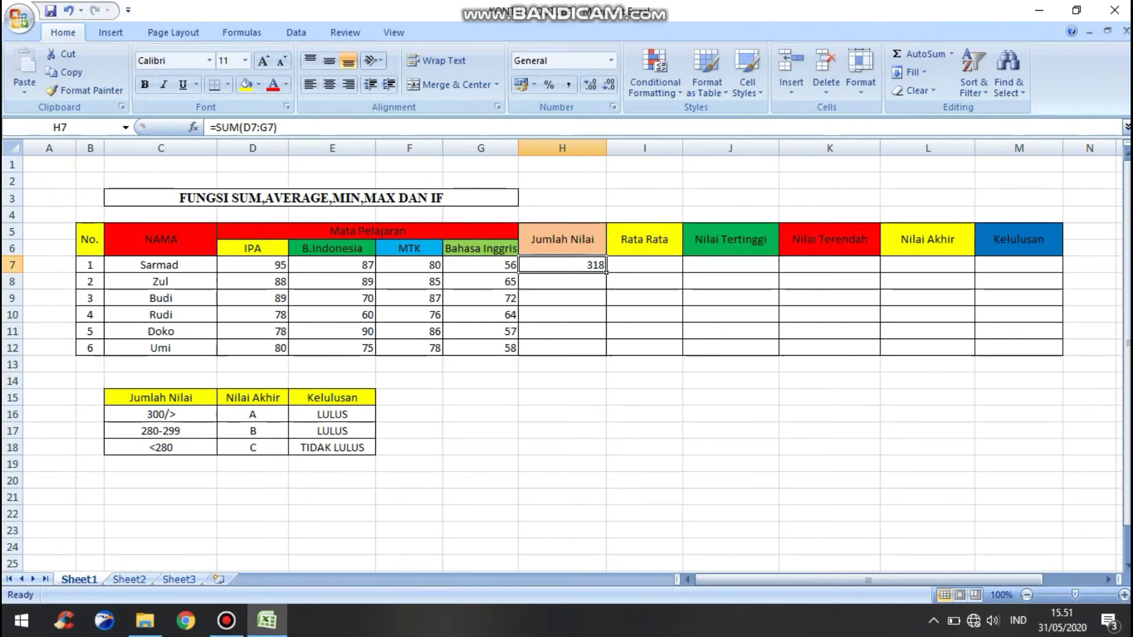
drag(606, 271, 606, 355)
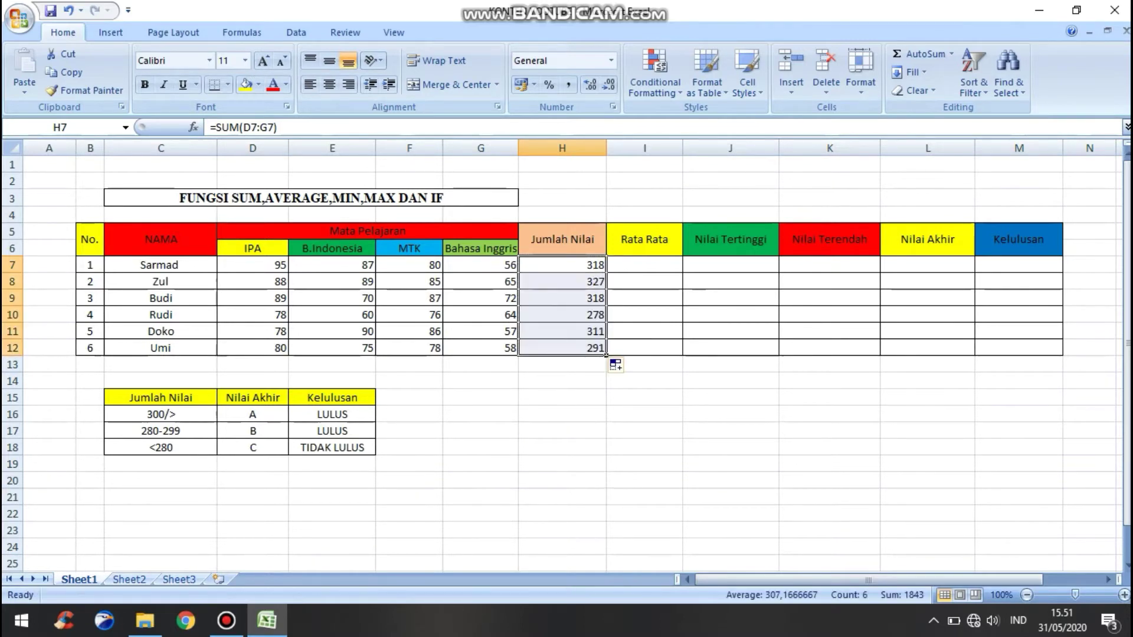
drag(597, 266, 605, 271)
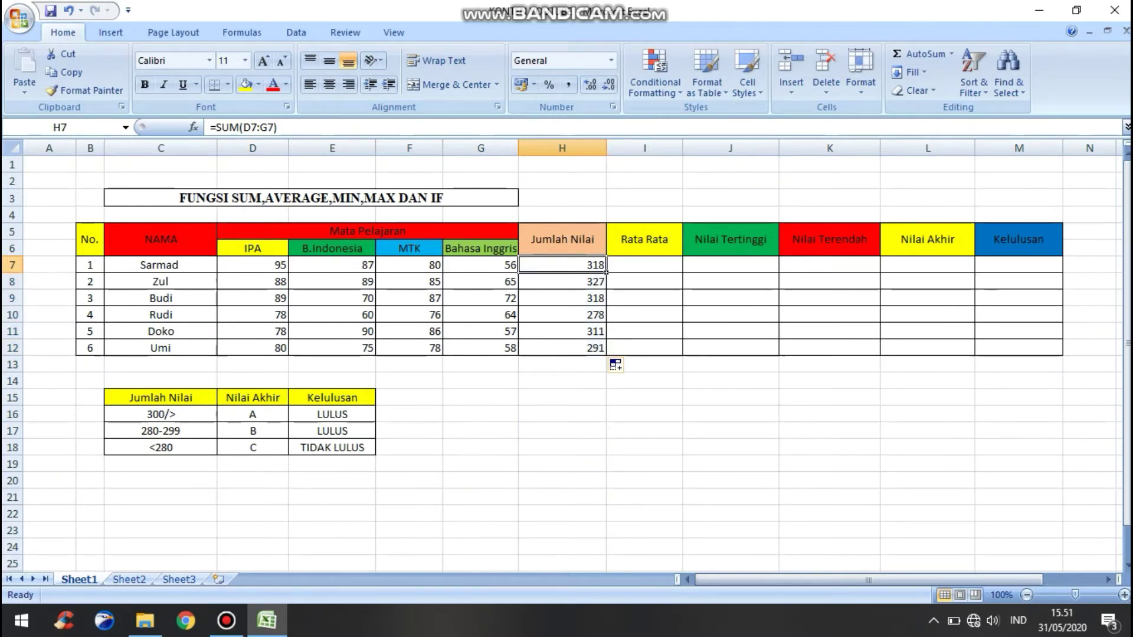
drag(606, 271, 606, 355)
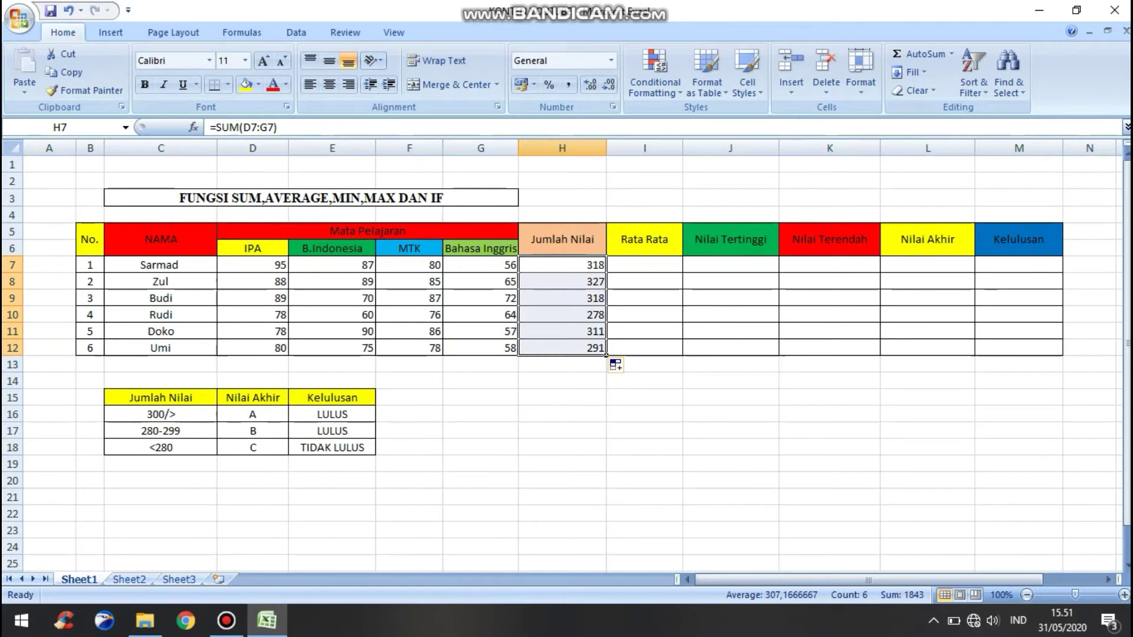
- Calculate the Rata Rata column with an AVERAGE formula over D7:G7 in I7, filled down to I12
click(644, 264)
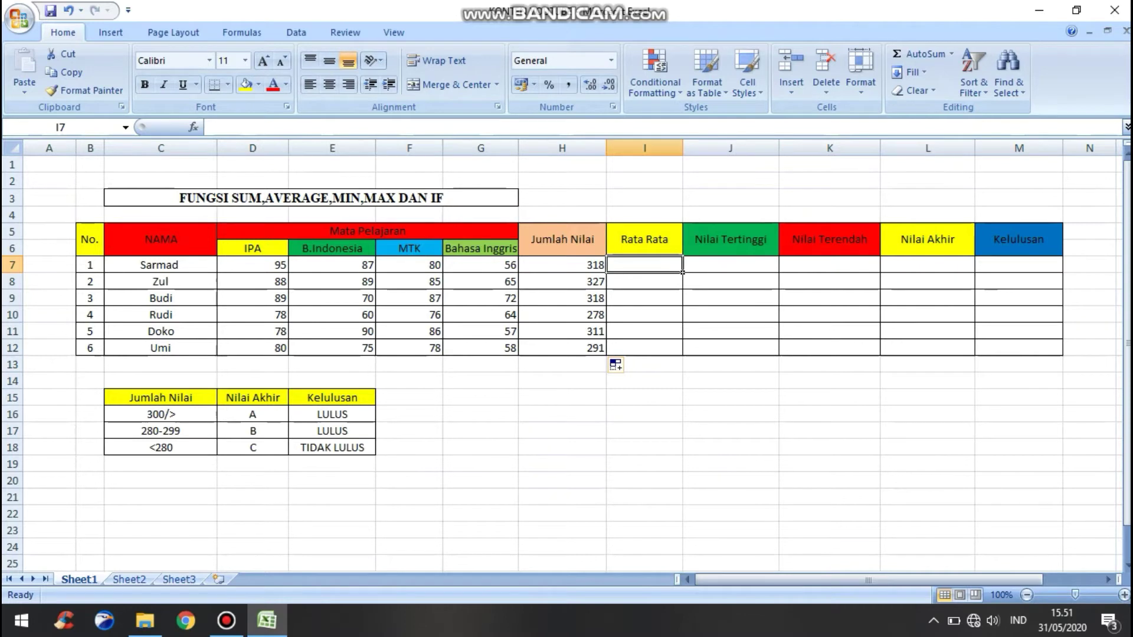
text(=)
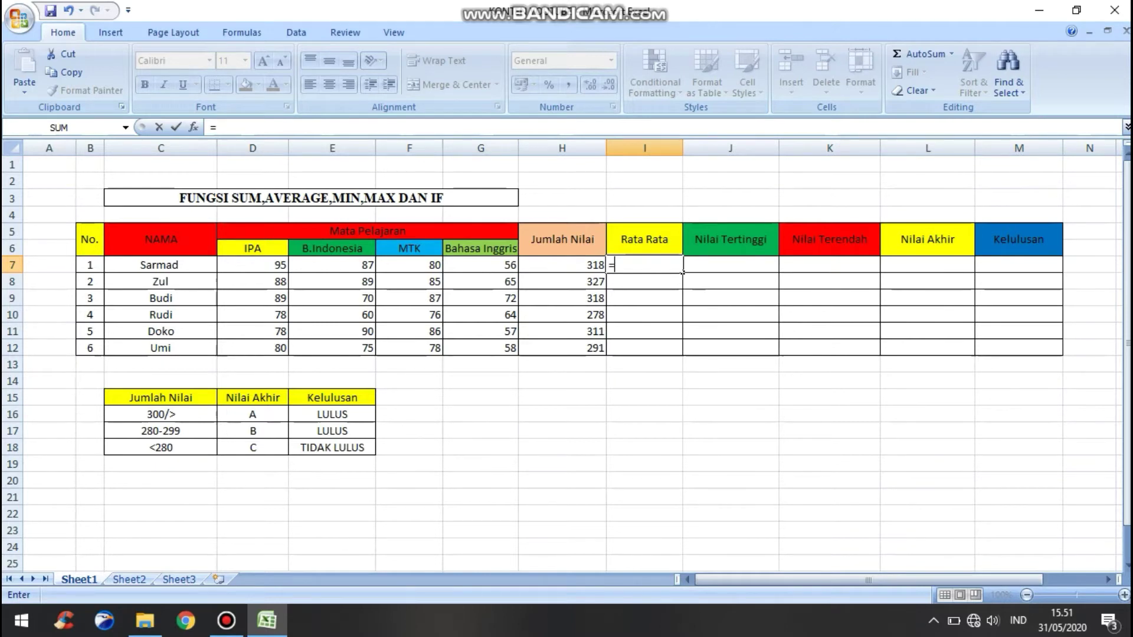
text(AVERAGE)
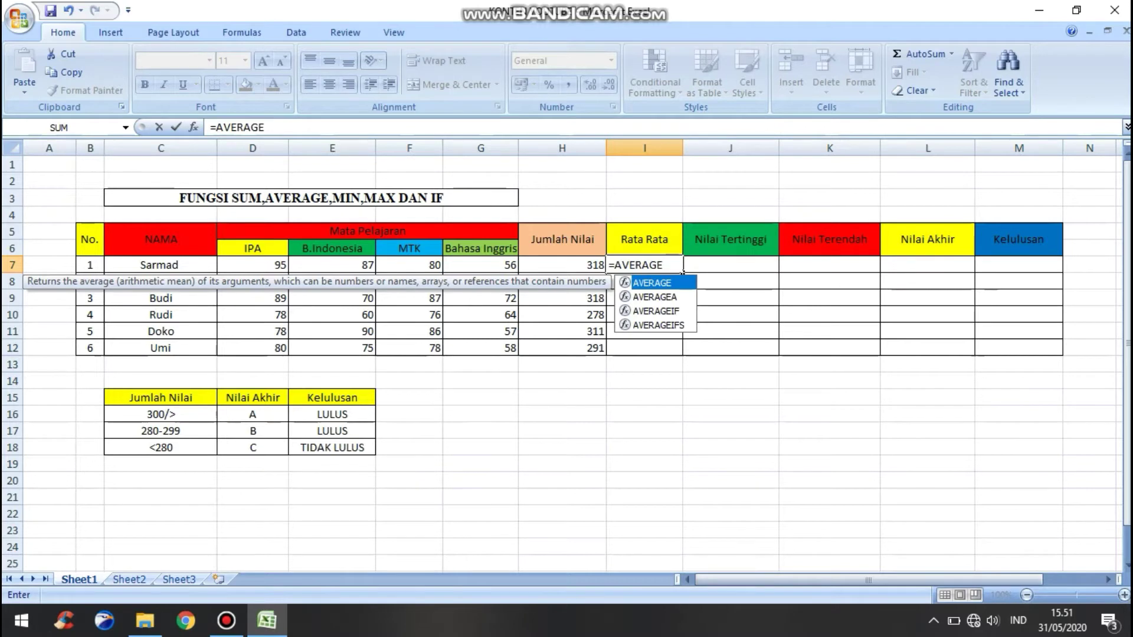
text(()
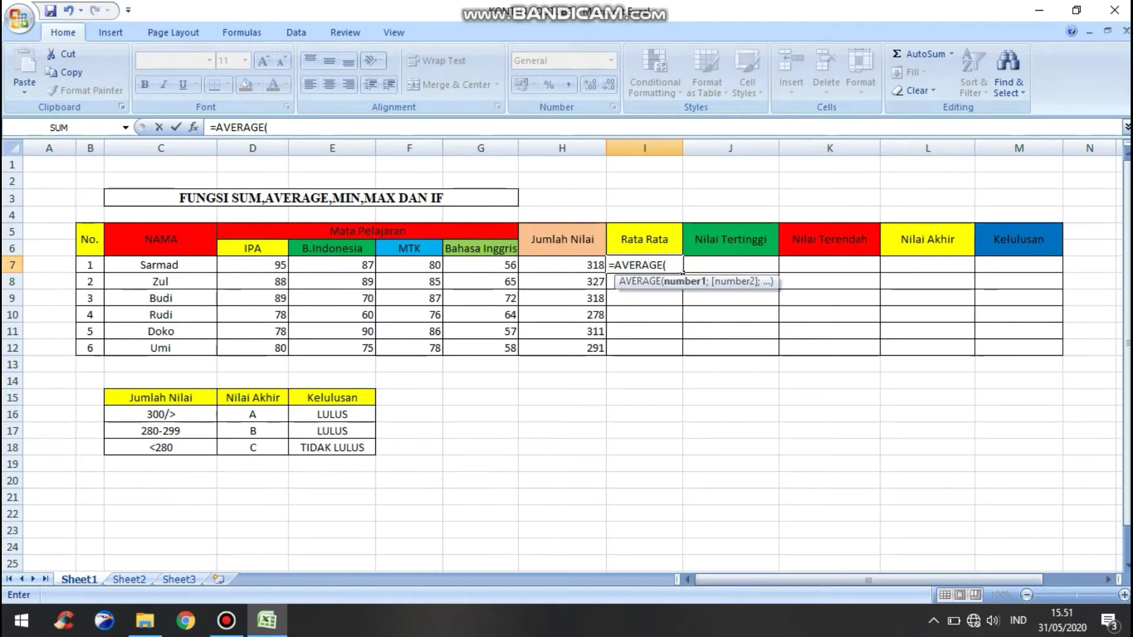
drag(254, 266, 517, 271)
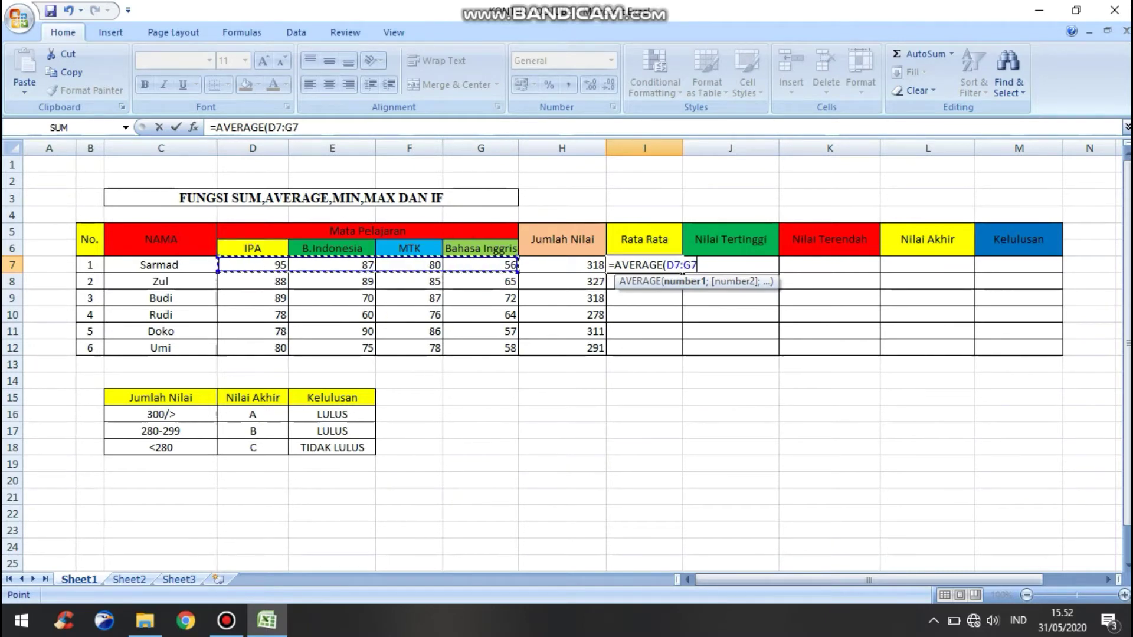
key(Return)
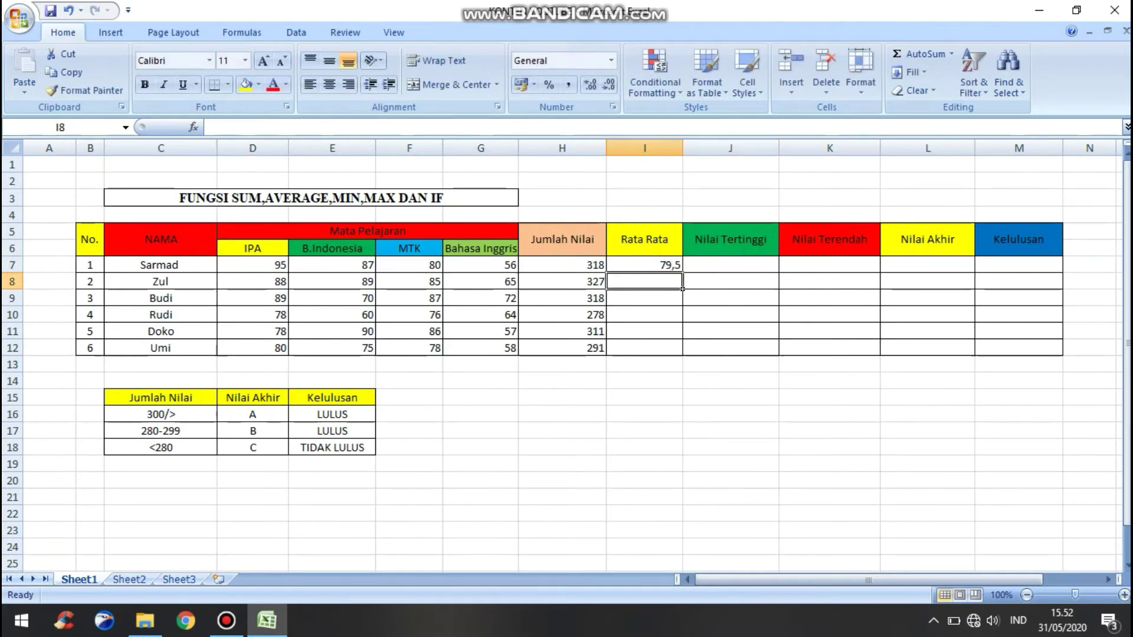
click(644, 265)
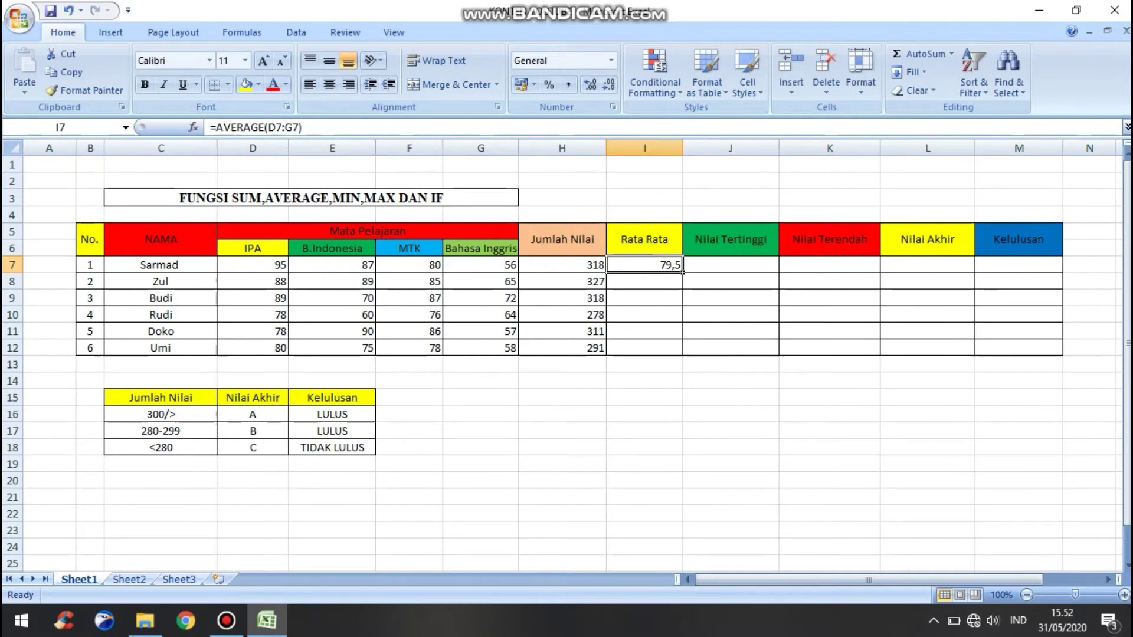
drag(683, 272, 683, 355)
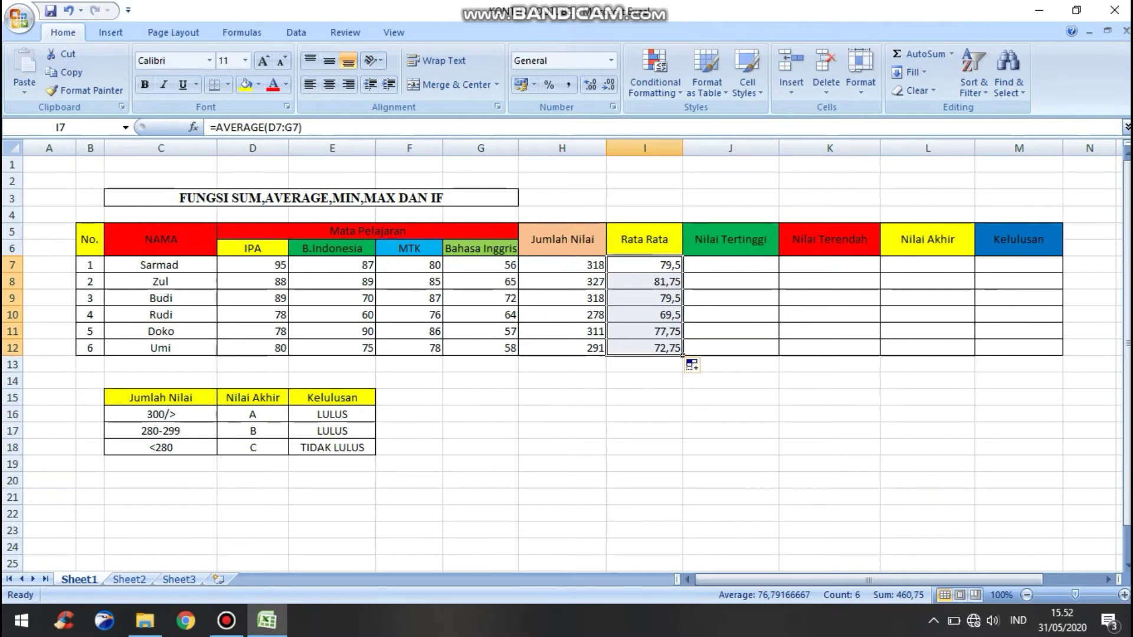
- Calculate the Nilai Tertinggi column with a MAX formula over D7:G7 in J7, filled down to J12
click(731, 265)
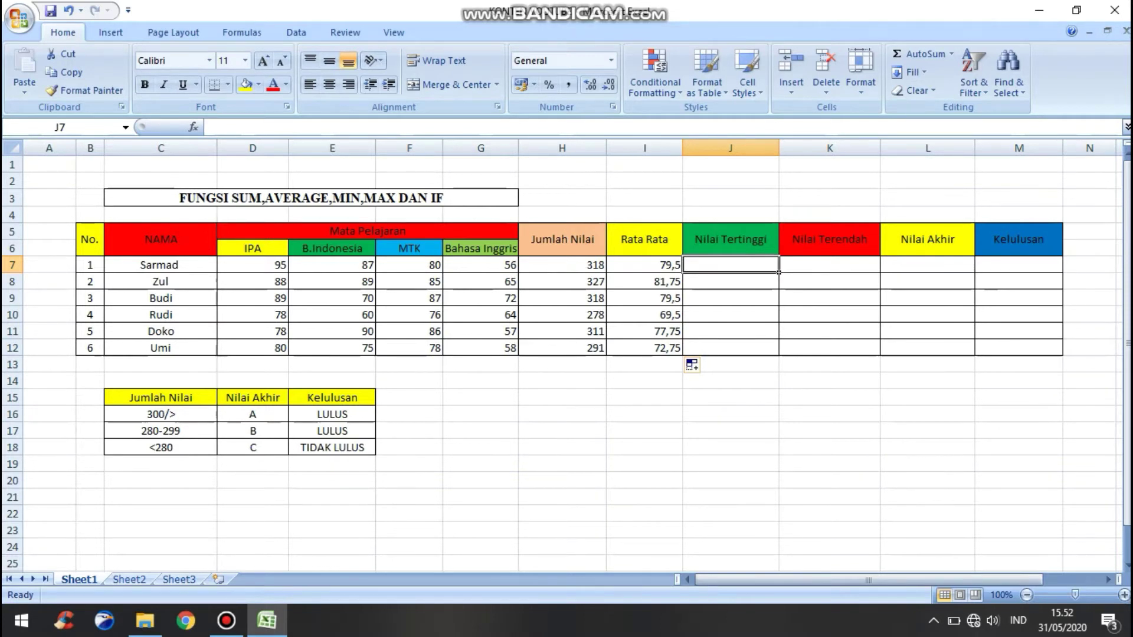
text(=MAX)
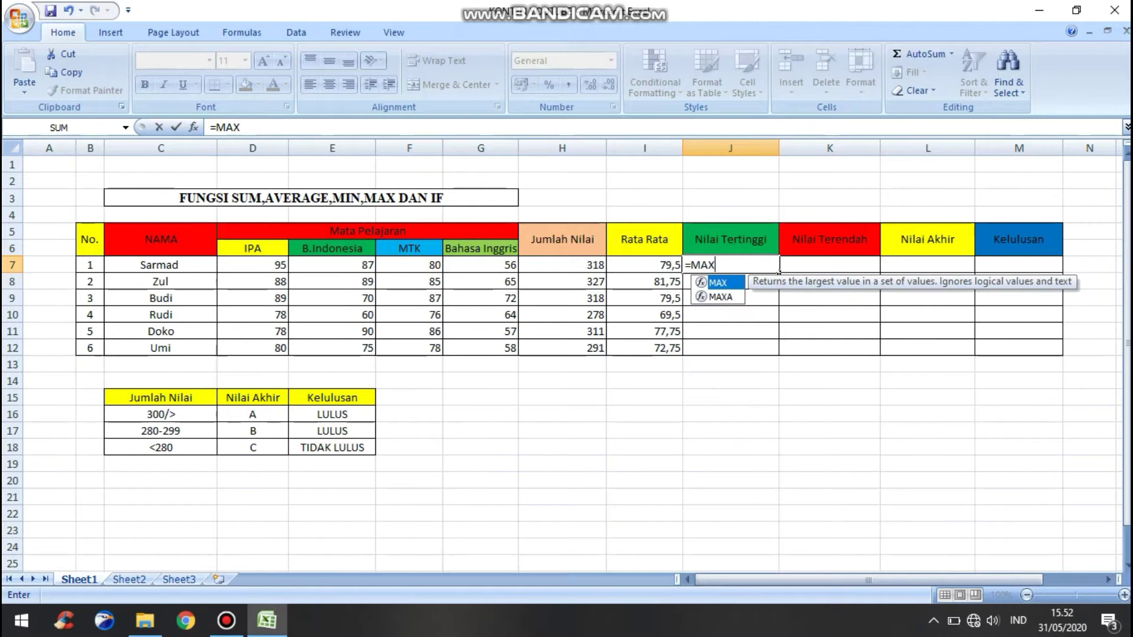
key(Escape)
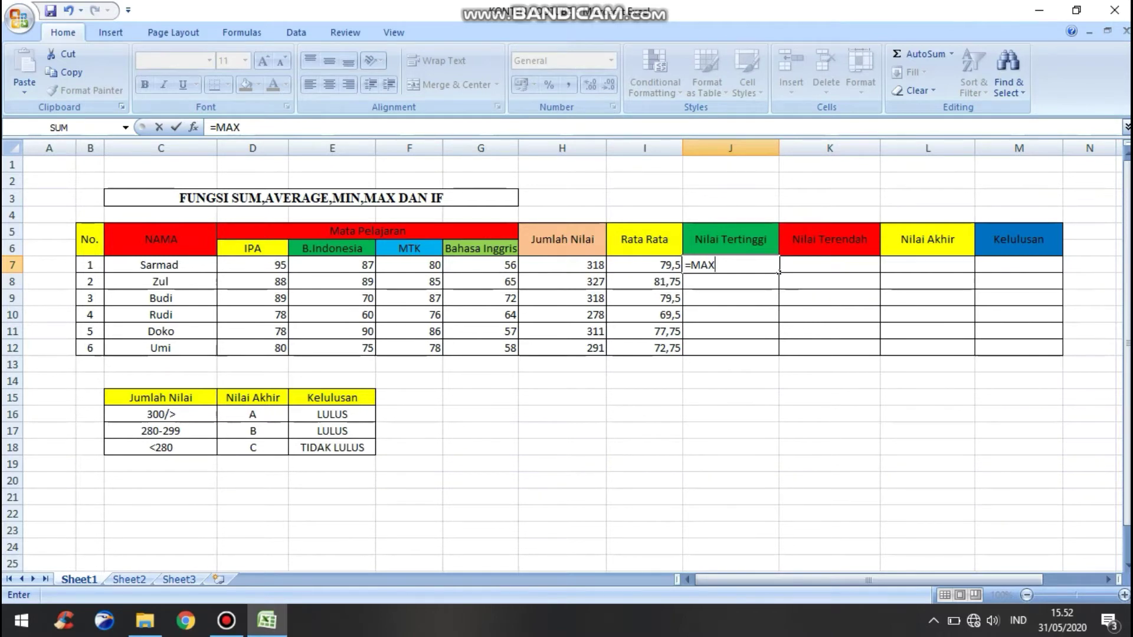
text(()
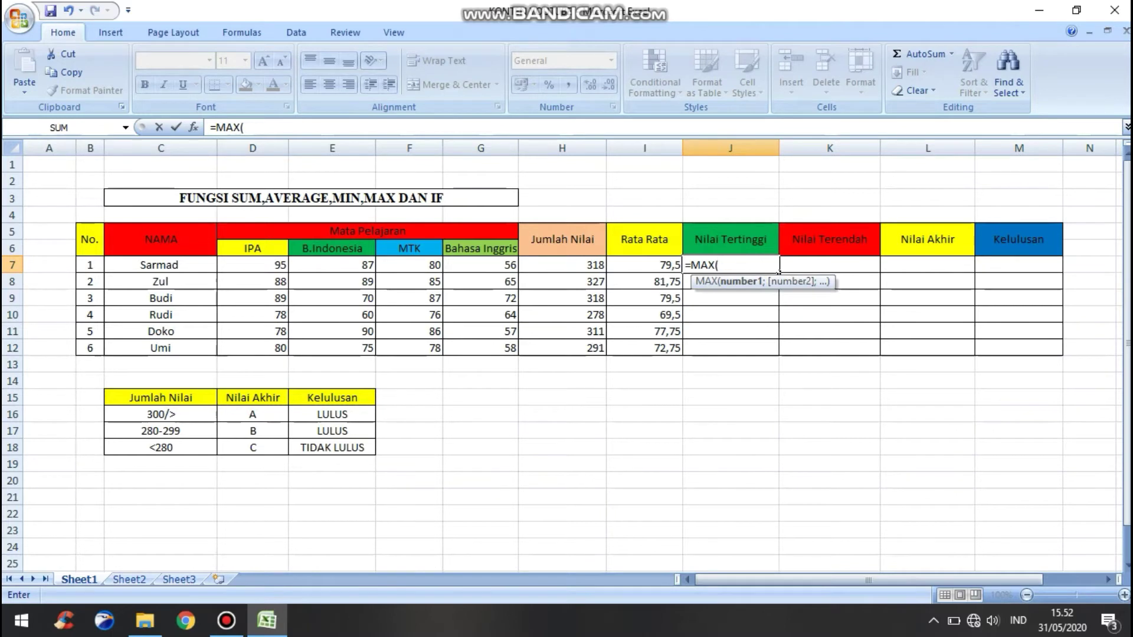
drag(272, 265, 441, 289)
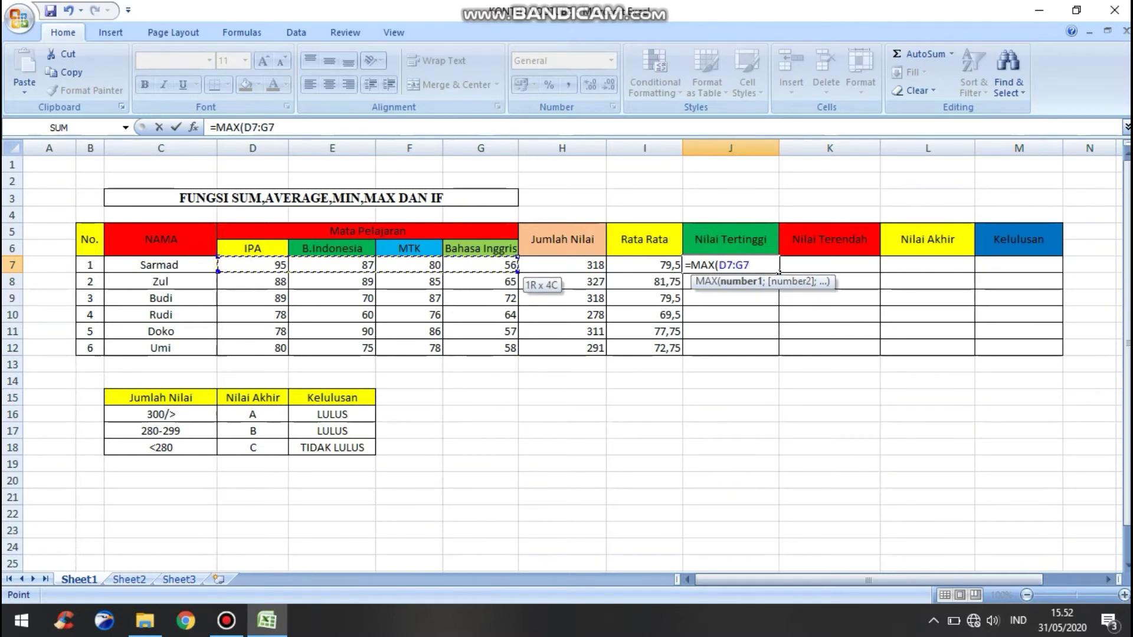
key(Return)
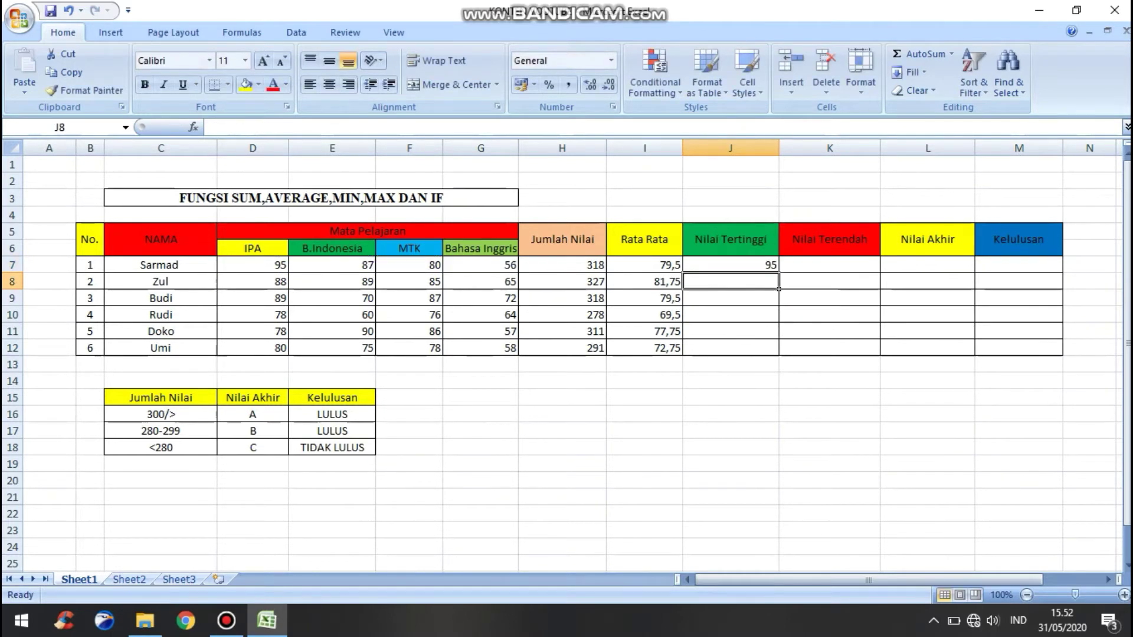
click(777, 270)
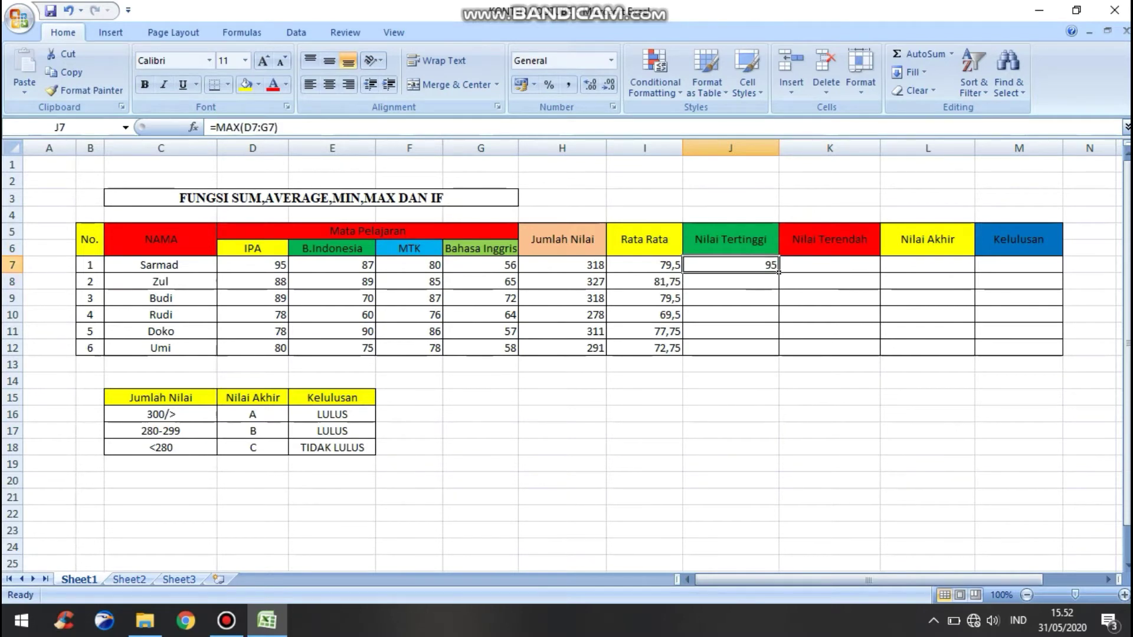
drag(778, 271, 779, 356)
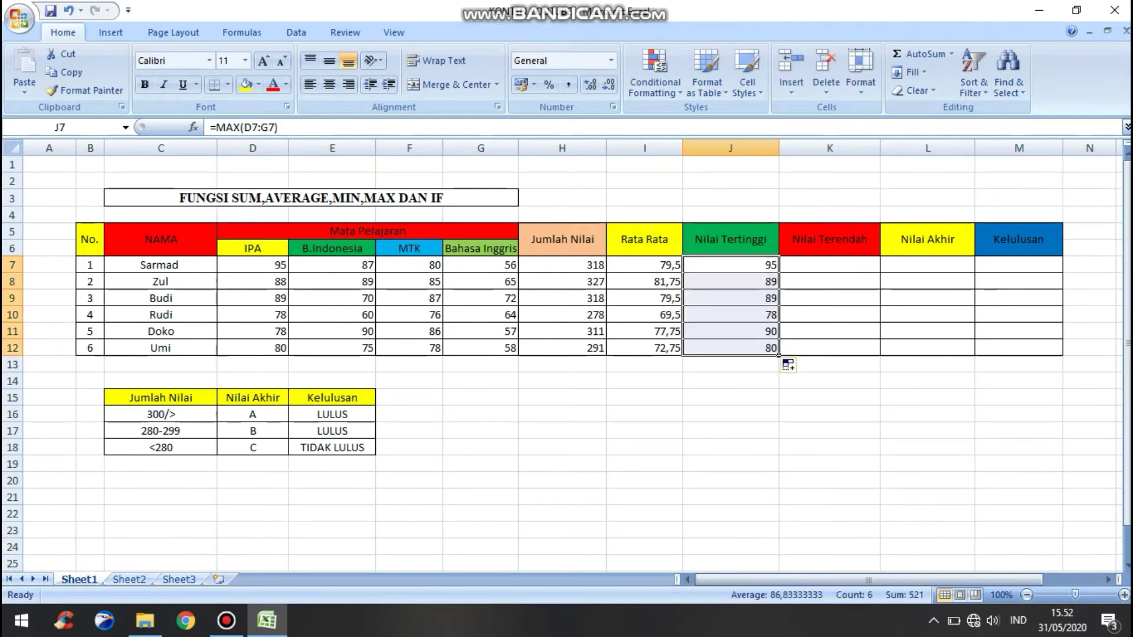
- Calculate the Nilai Terendah column with a MIN formula over D7:G7 in K7, filled down to K12
click(876, 269)
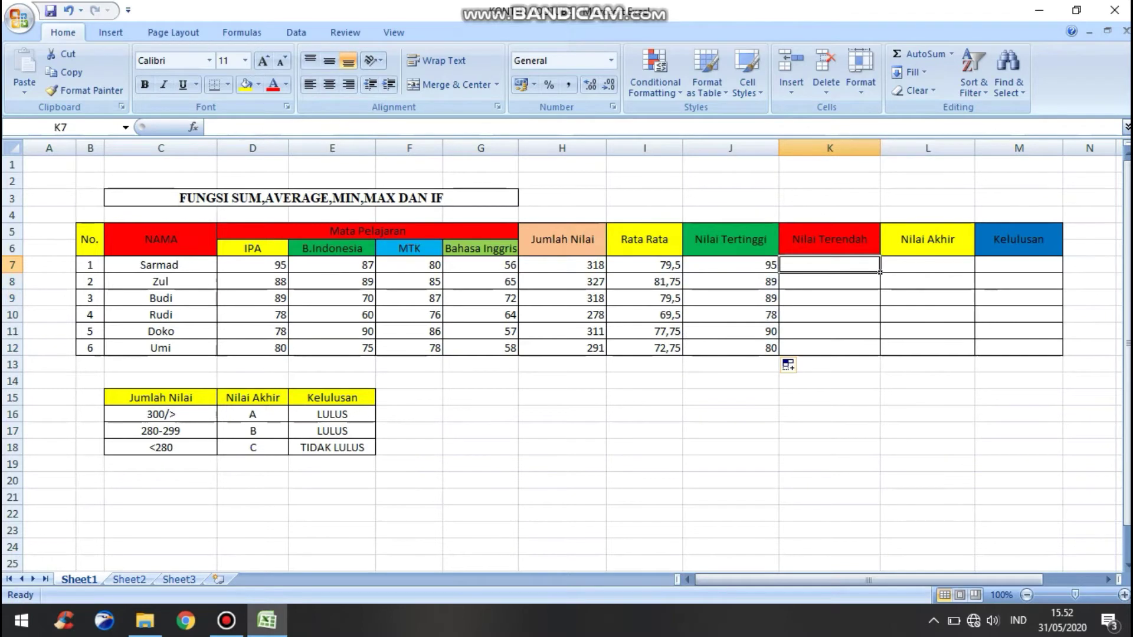
text(=MIN)
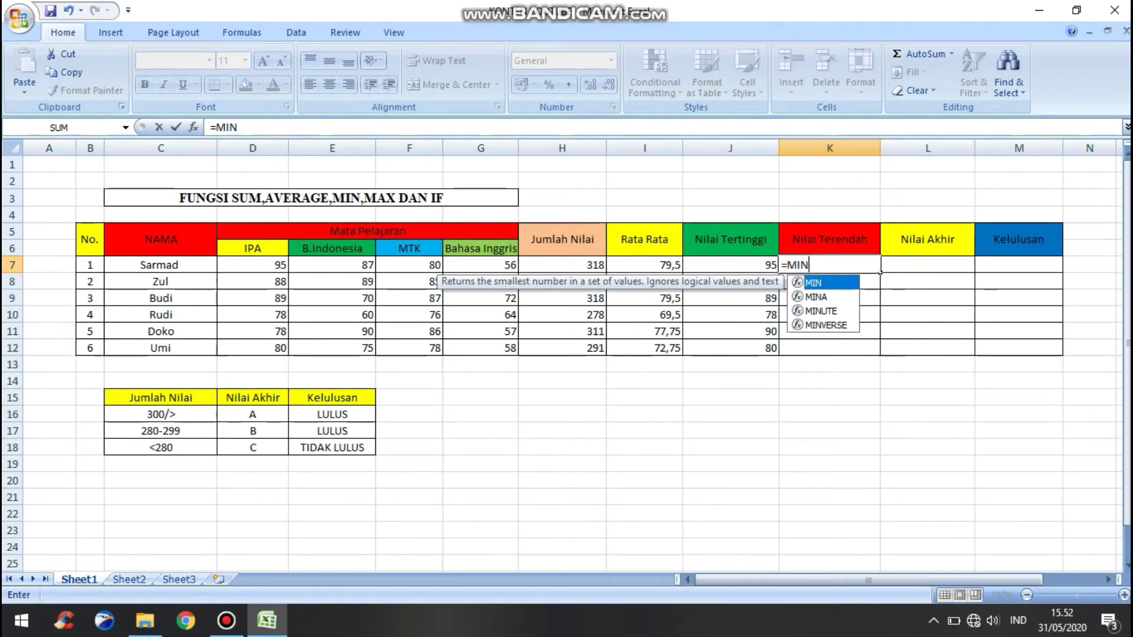
text(()
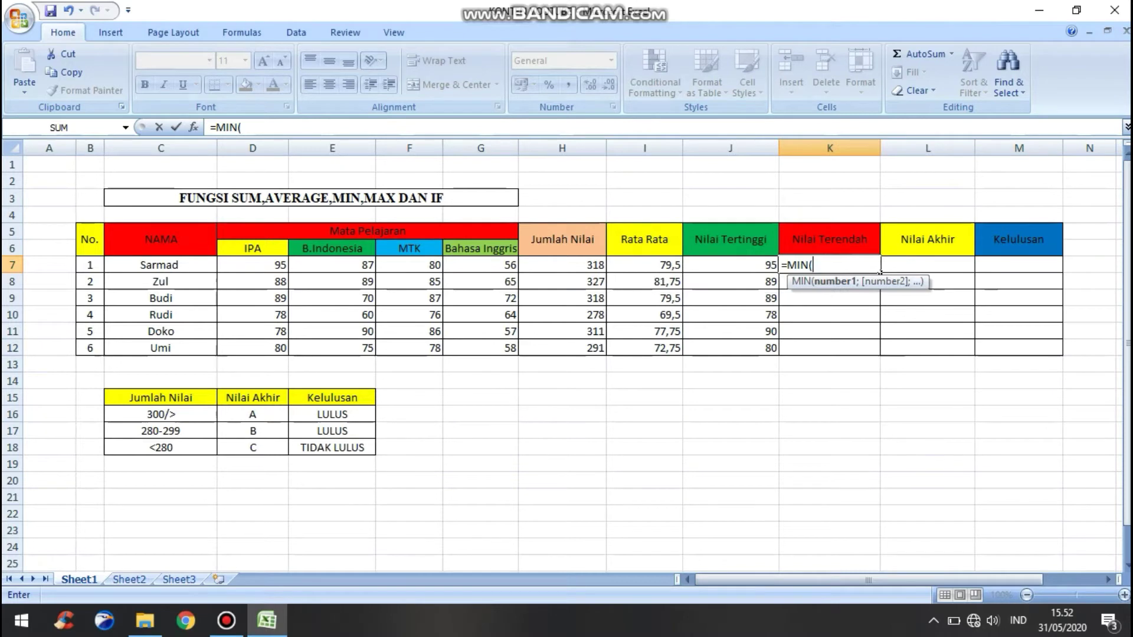
drag(254, 265, 511, 269)
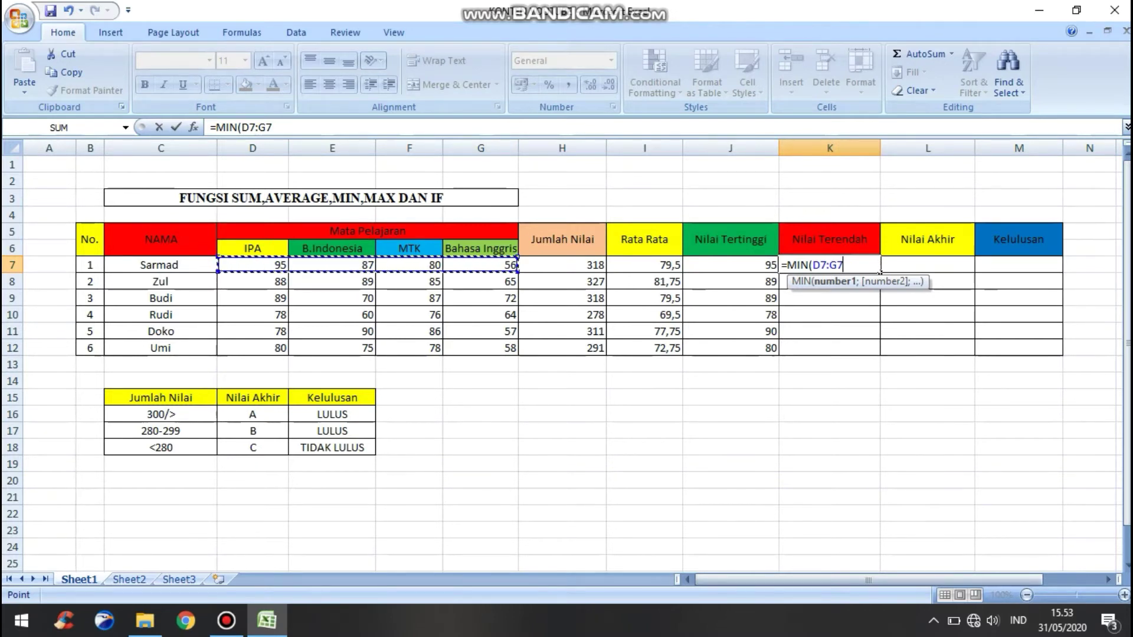
text())
key(Return)
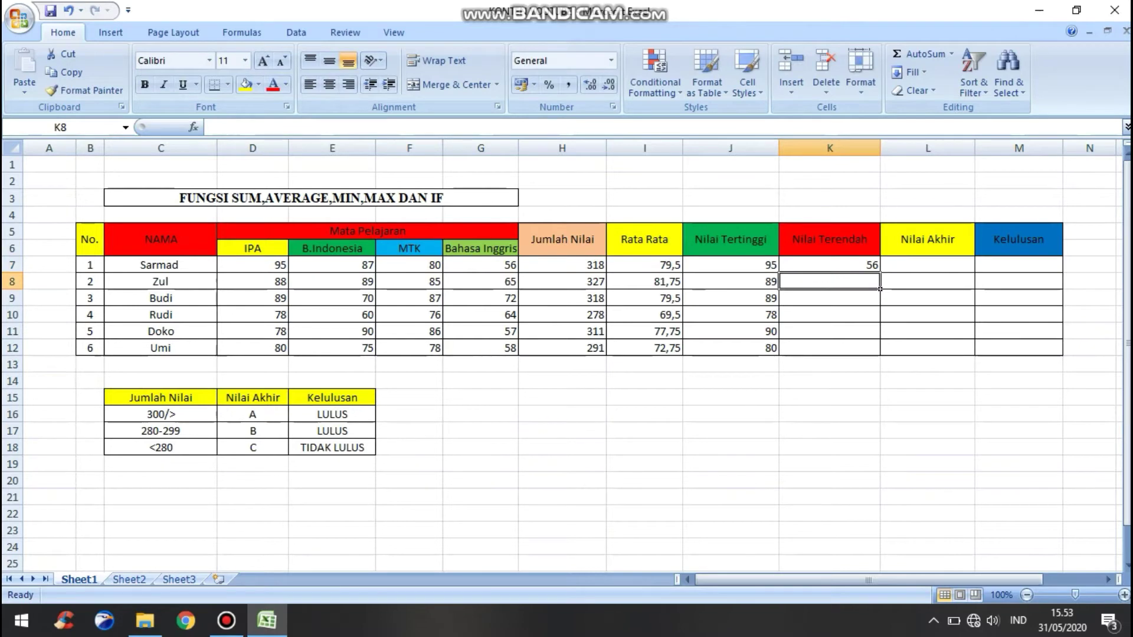
click(829, 265)
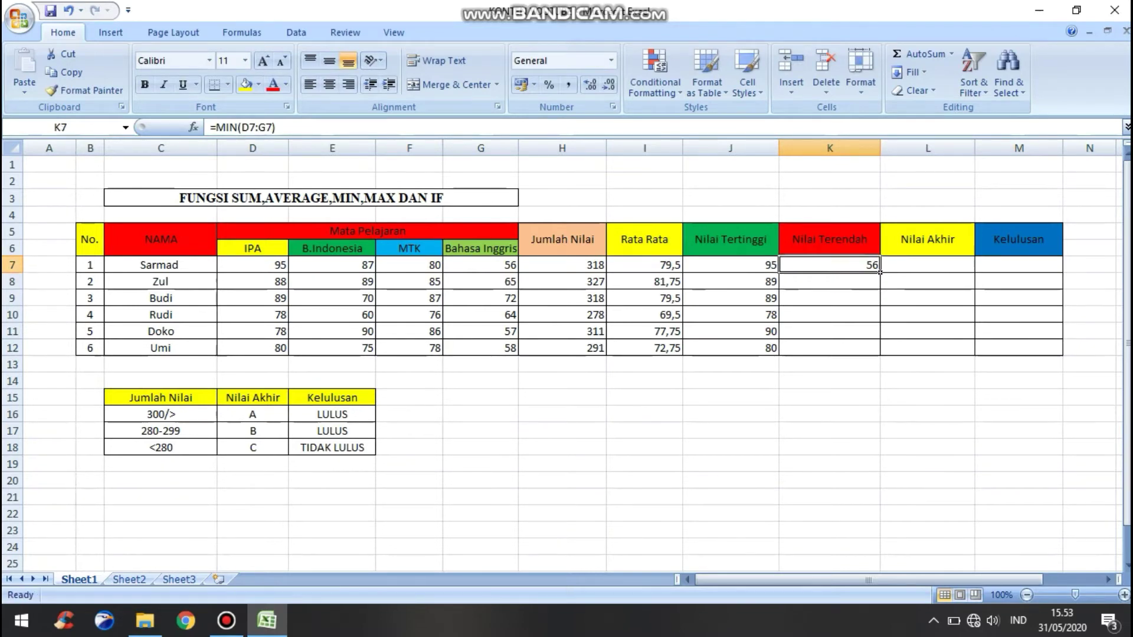
drag(879, 273, 880, 355)
click(971, 268)
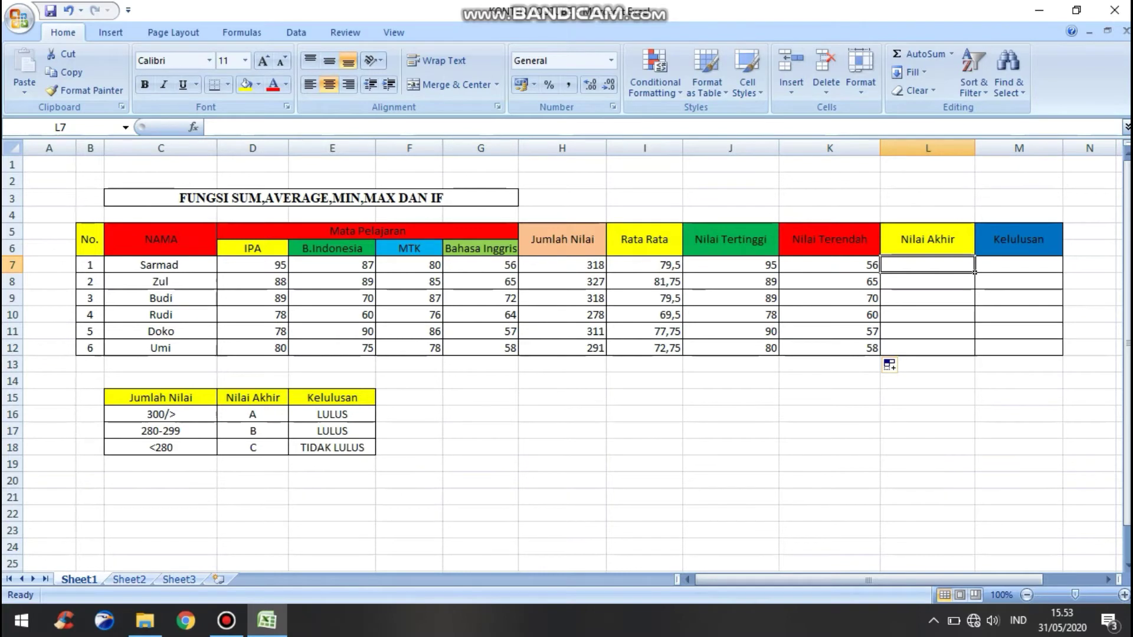
click(927, 239)
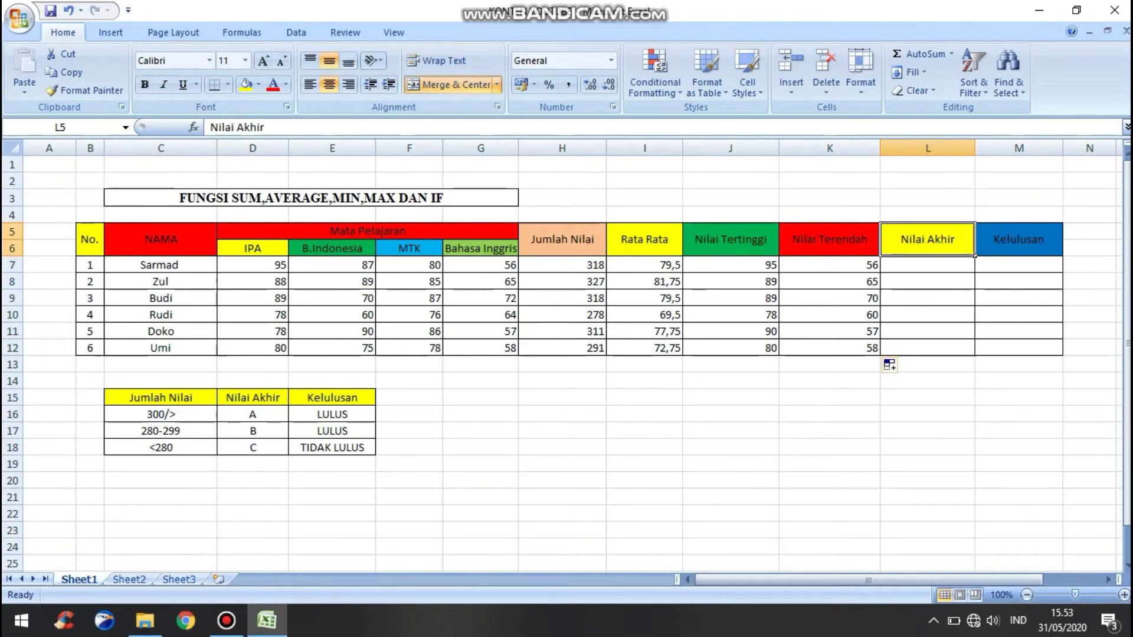
click(1018, 239)
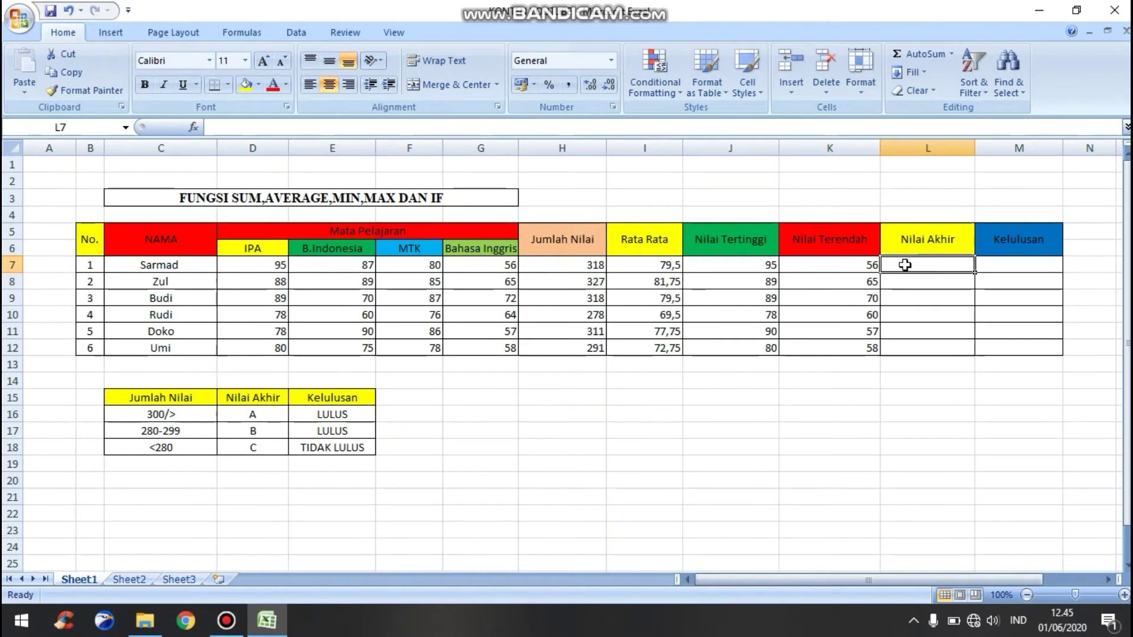
- Begin an IF formula in Nilai Akhir cell L7 that returns "A" when Jumlah Nilai H7>=300
text(=)
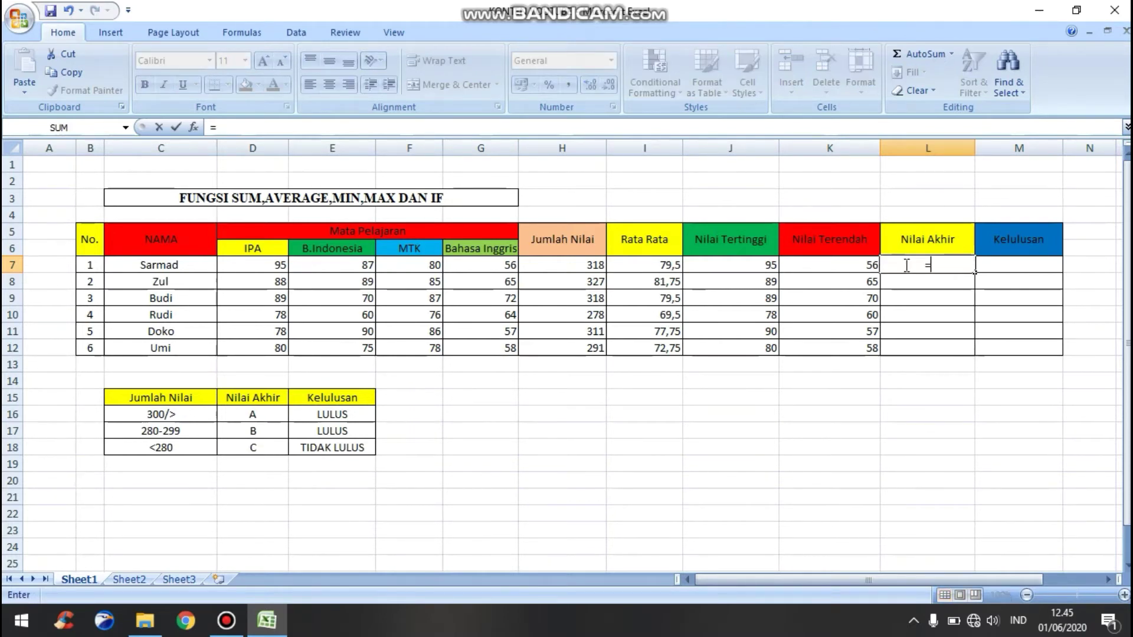
text(IF)
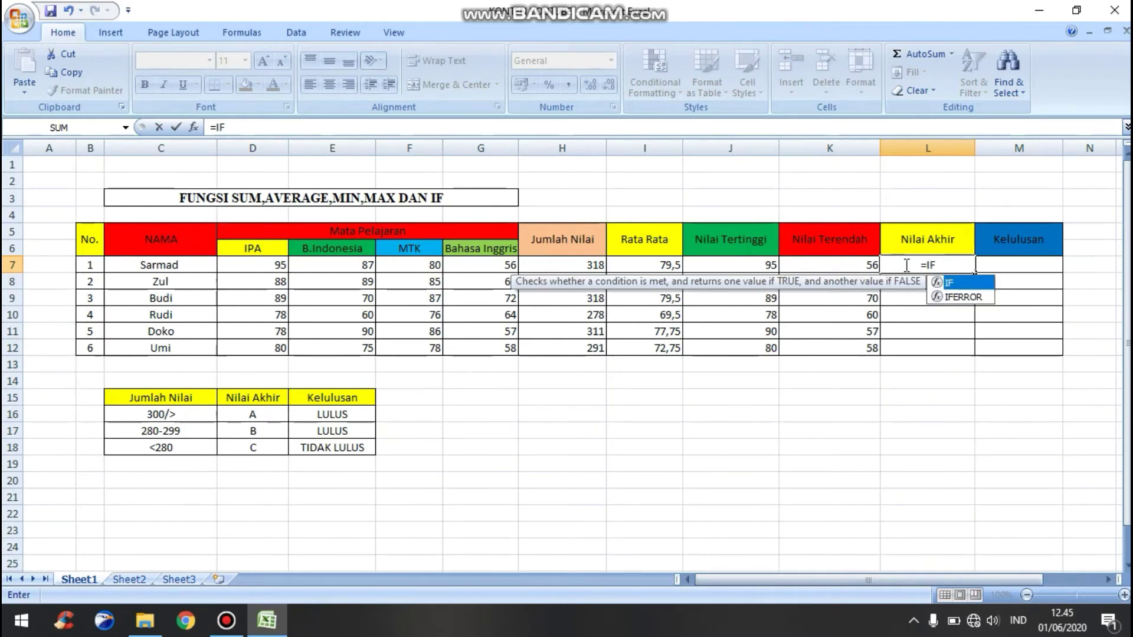
text(()
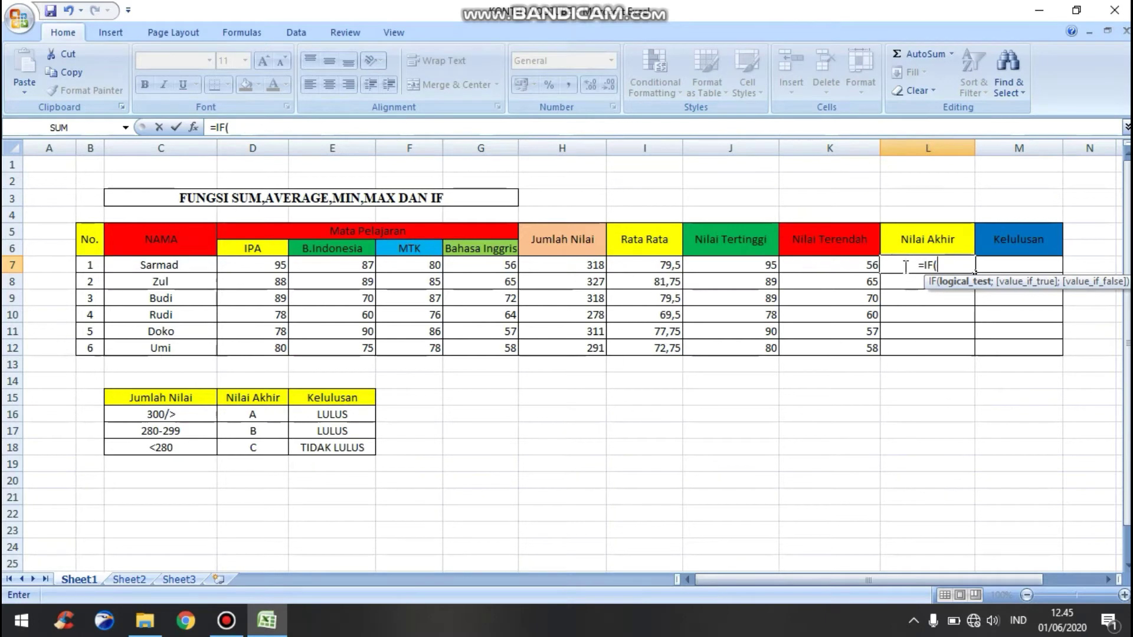
click(582, 266)
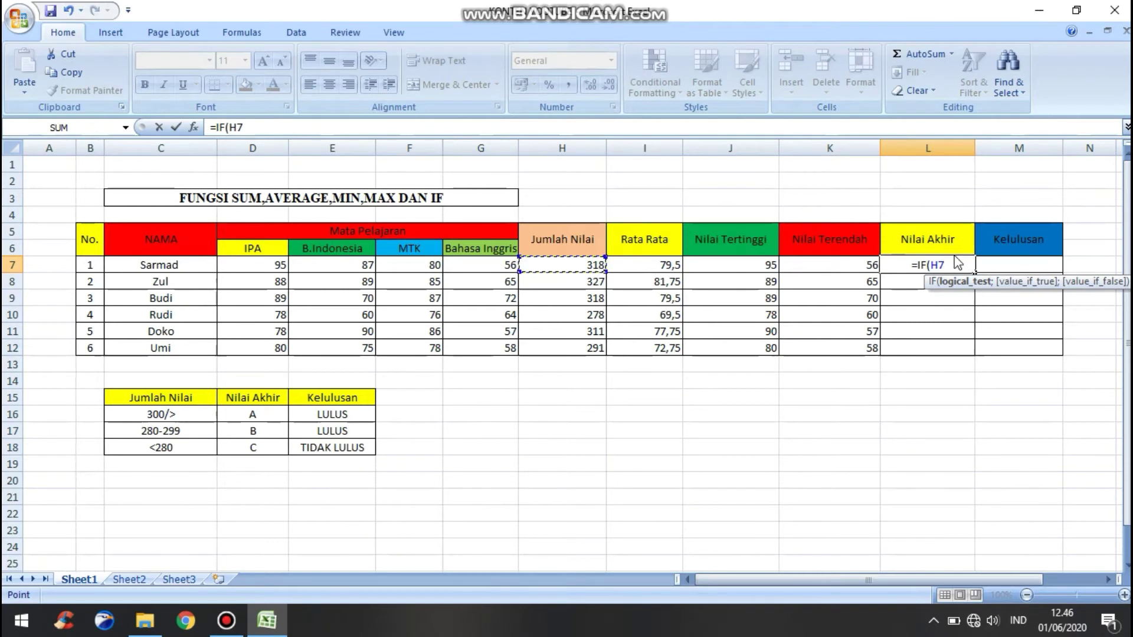
text(=)
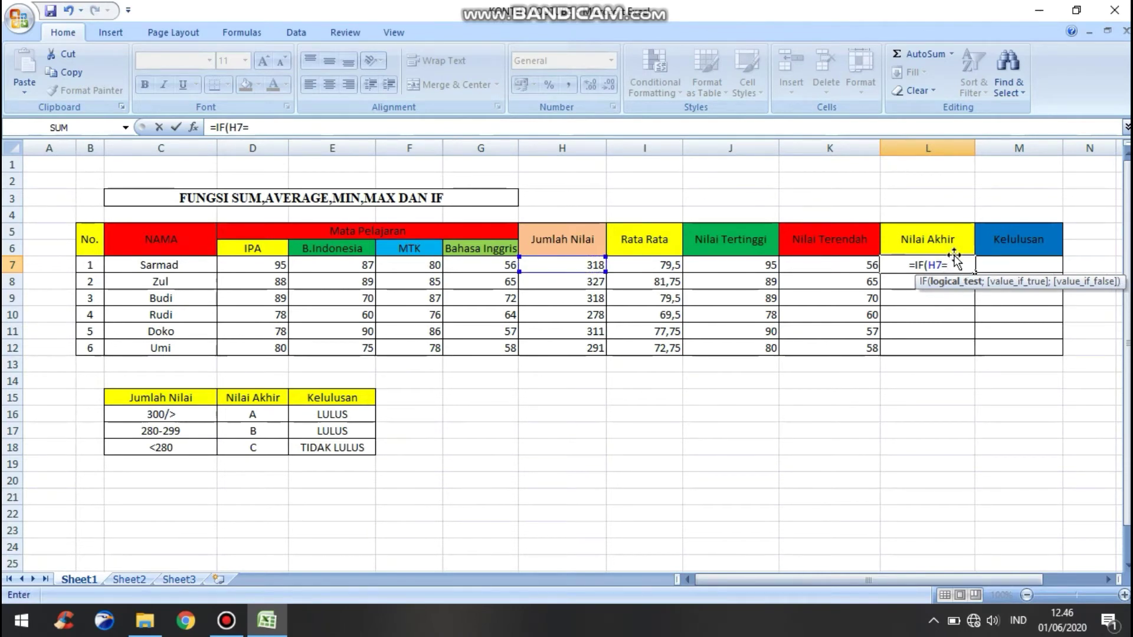
key(BackSpace)
text(>=300)
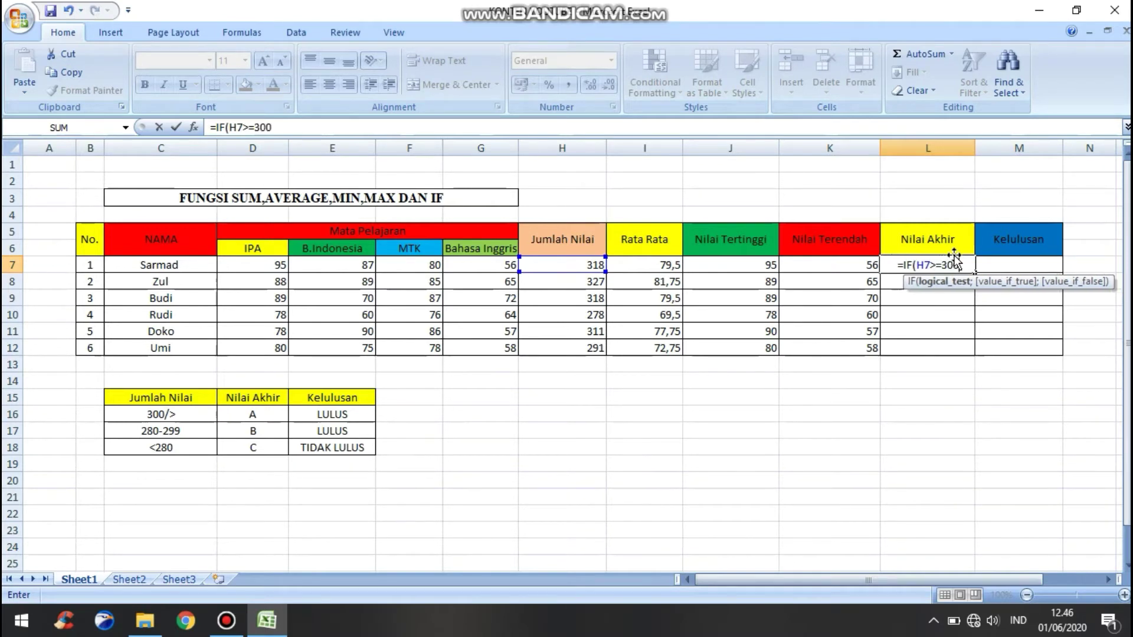
text(;)
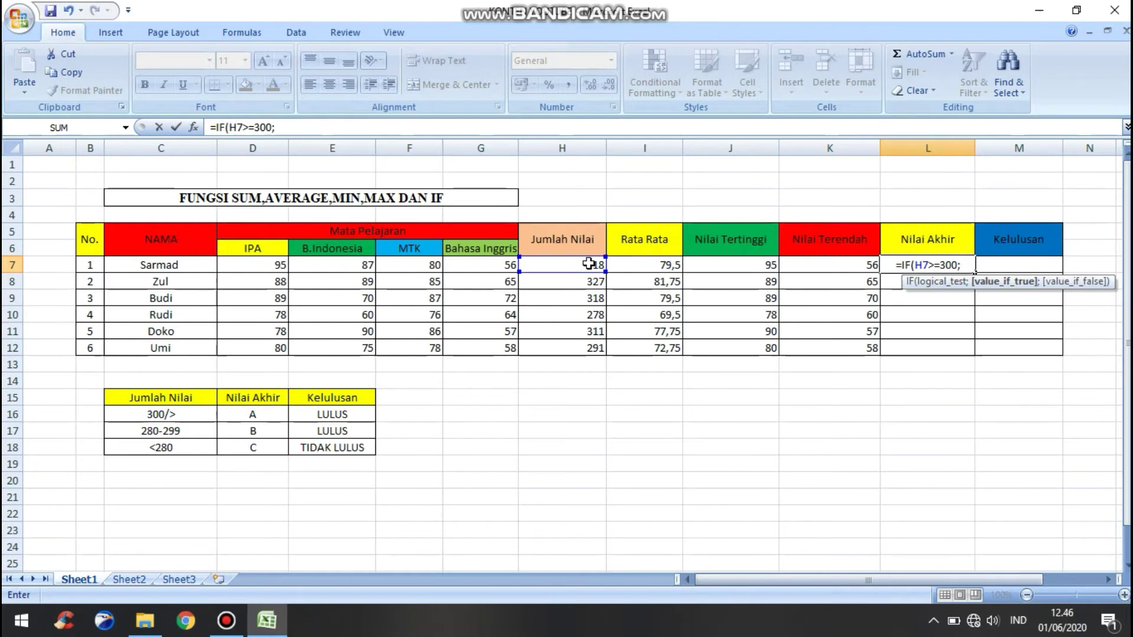
text("A")
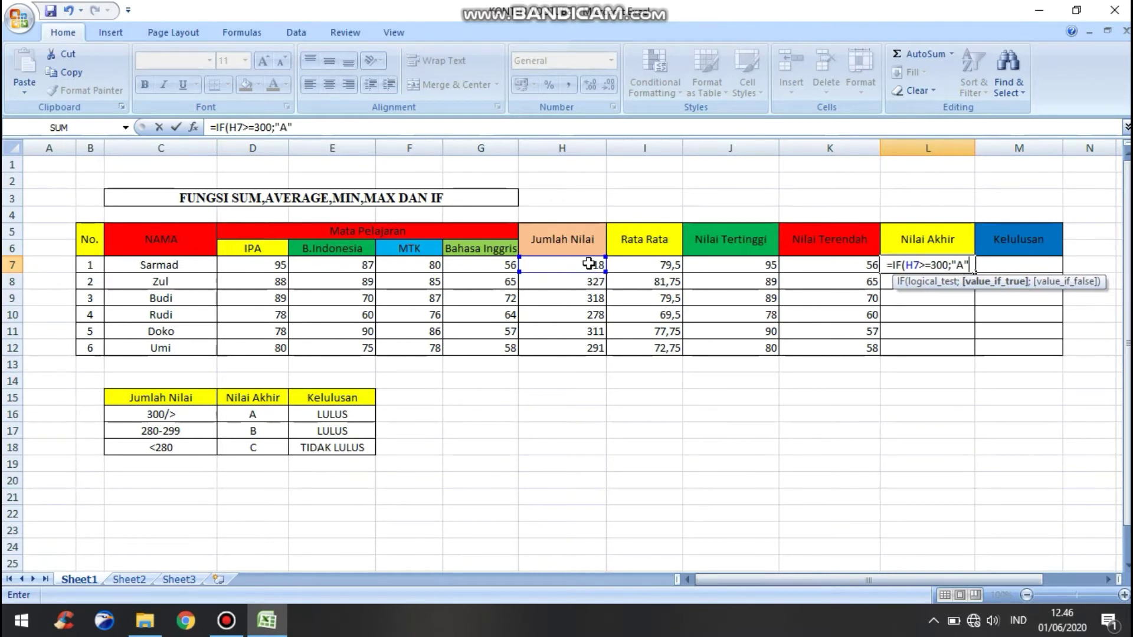
- Nest a second IF as the L7 formula's false result, opening an AND test with H7>=280 as its first condition
text(;IF)
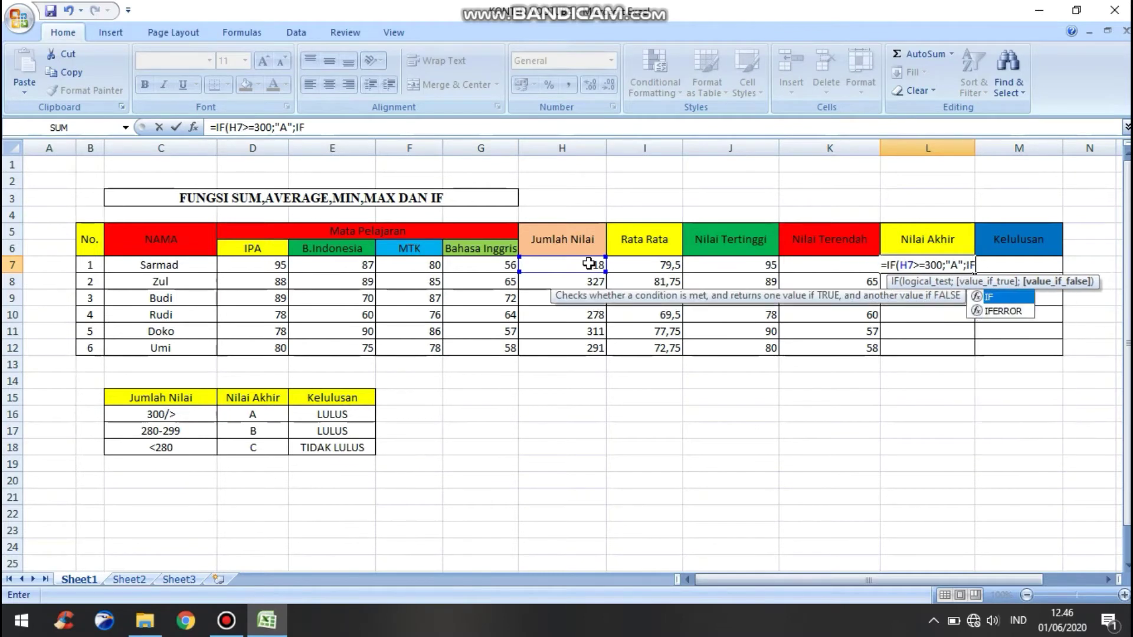
text(()
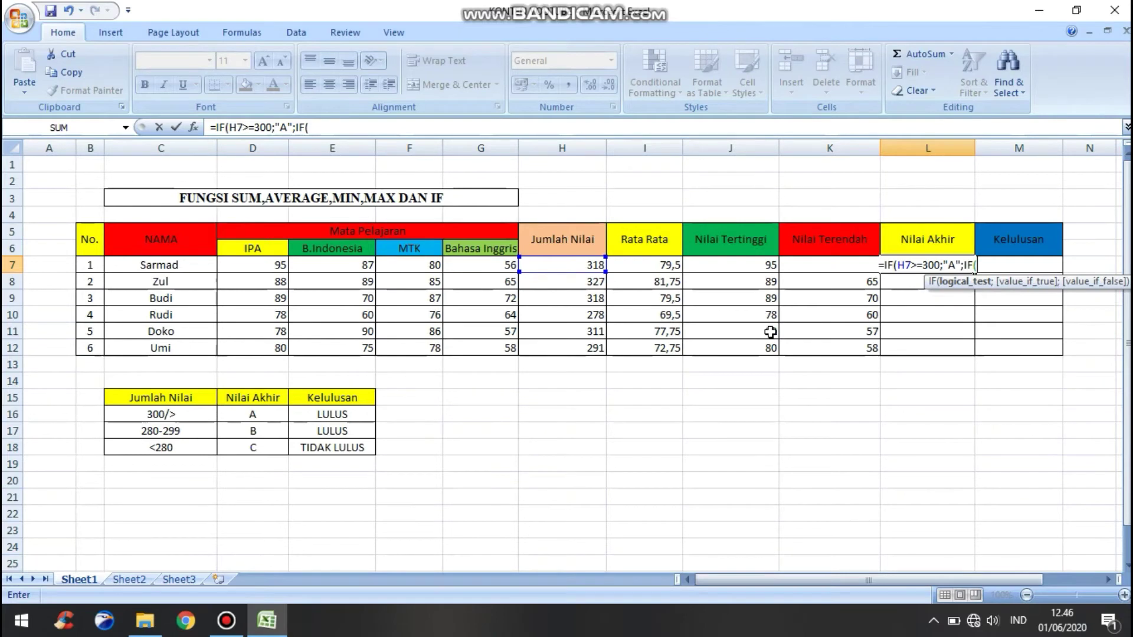
text(AND)
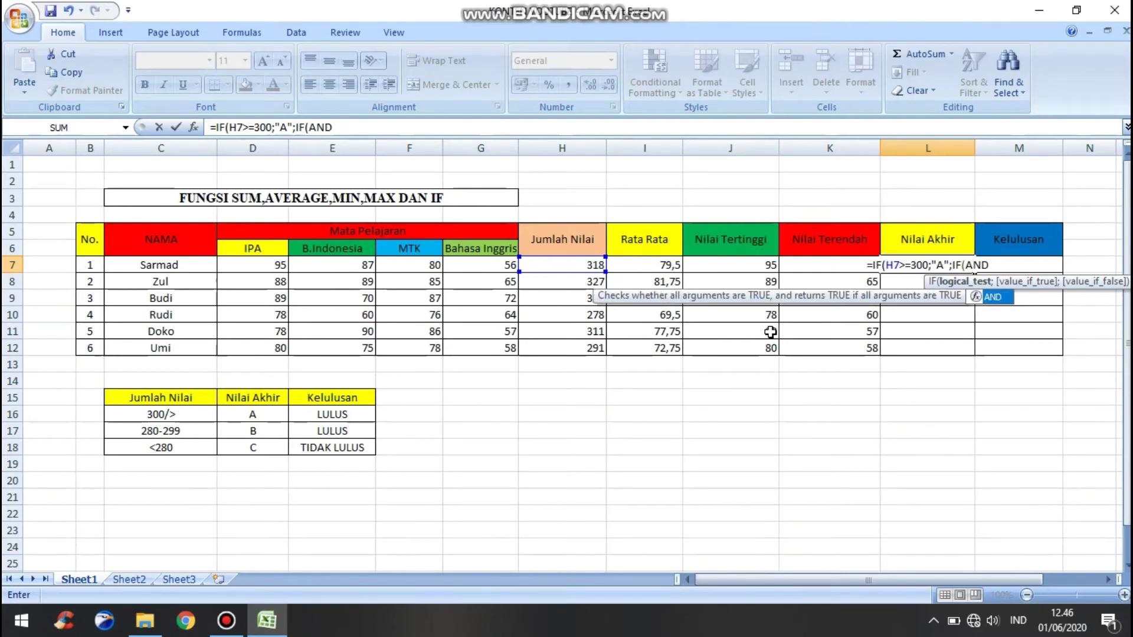
text(()
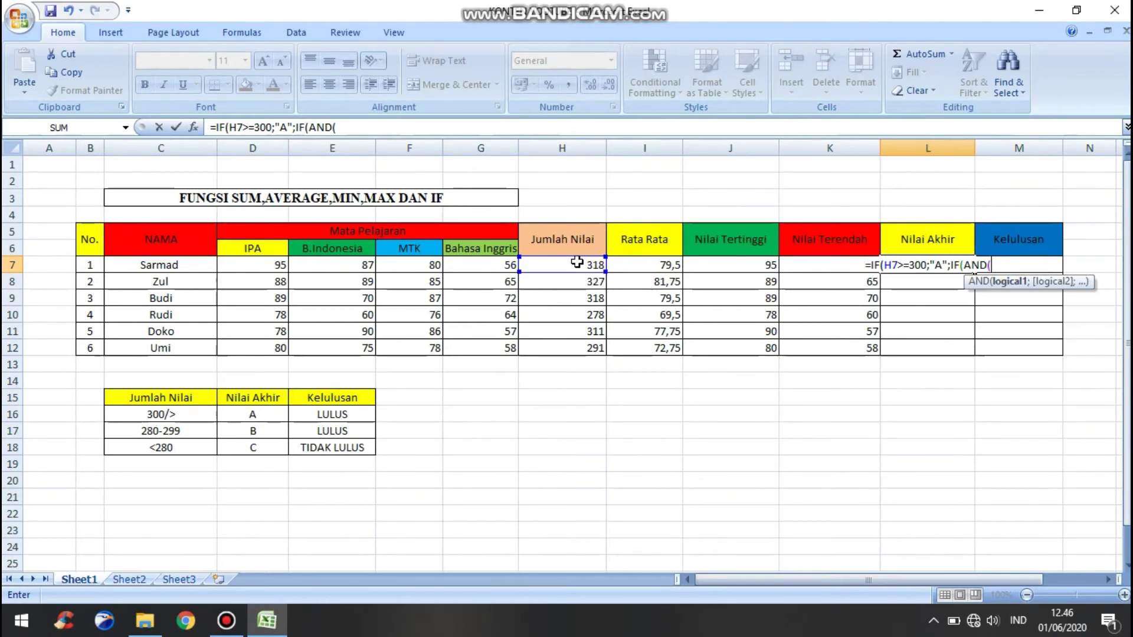
click(580, 265)
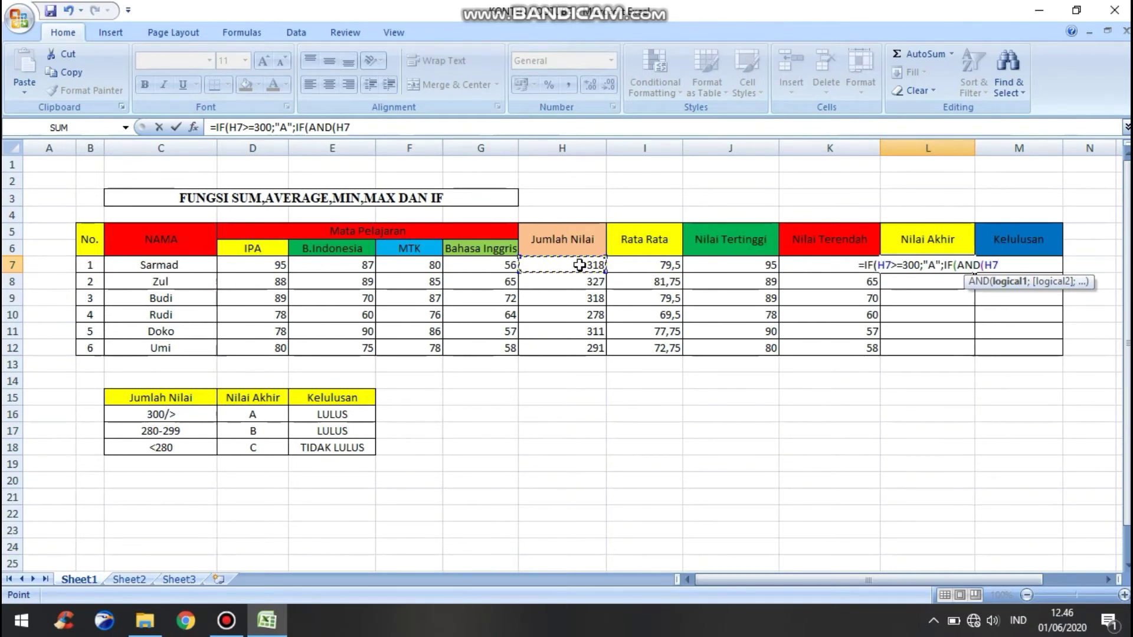
text(:)
key(BackSpace)
key(BackSpace)
key(BackSpace)
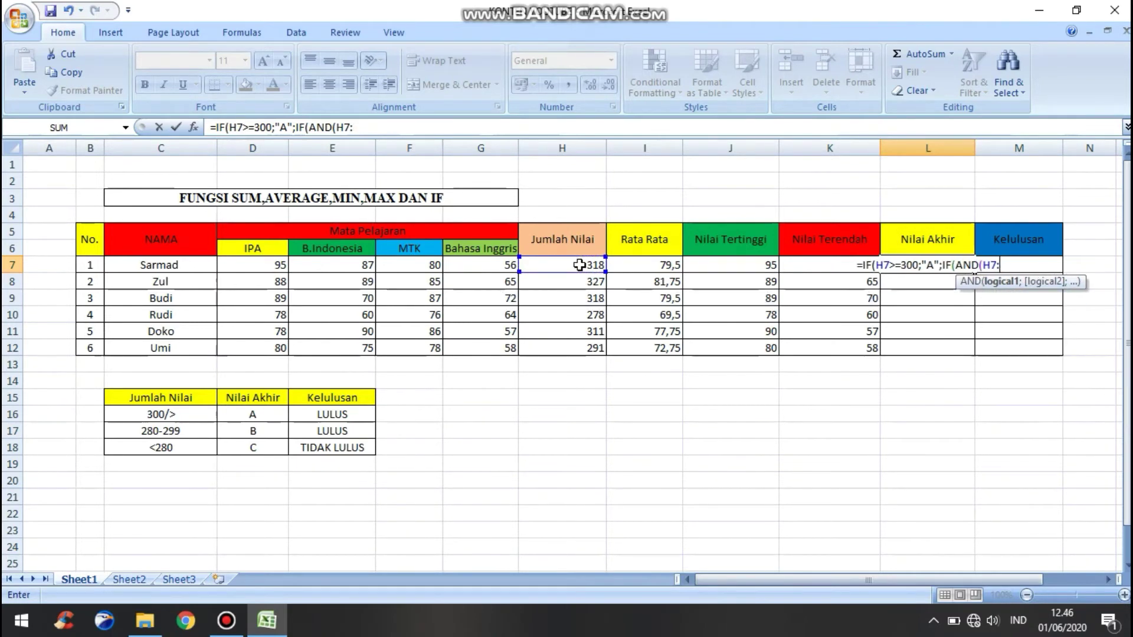
text(>)
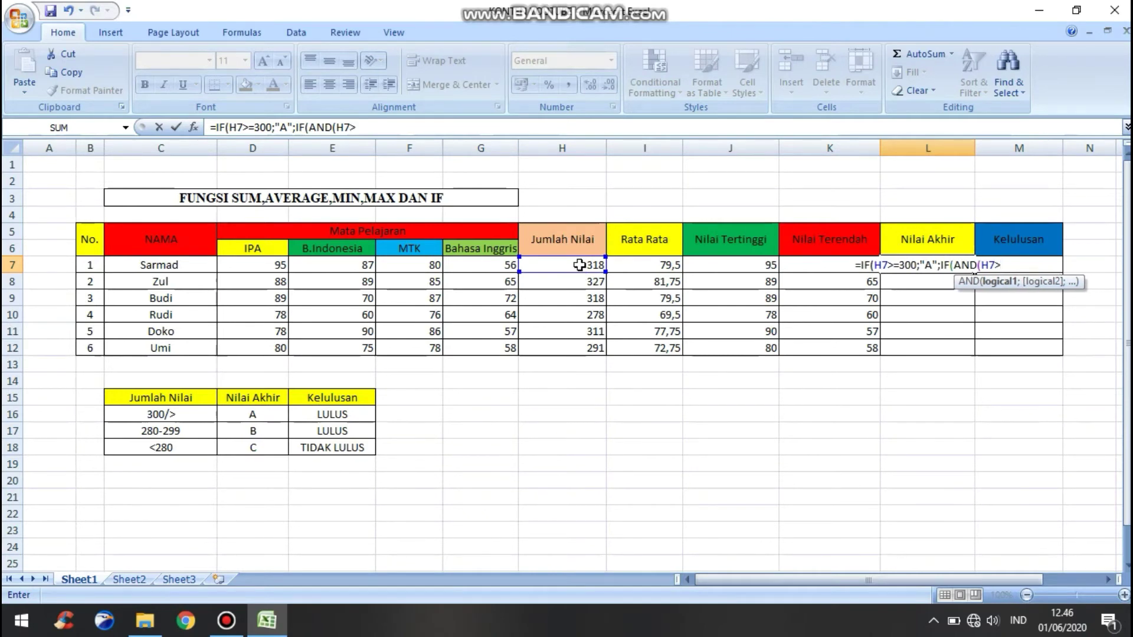
text(=29)
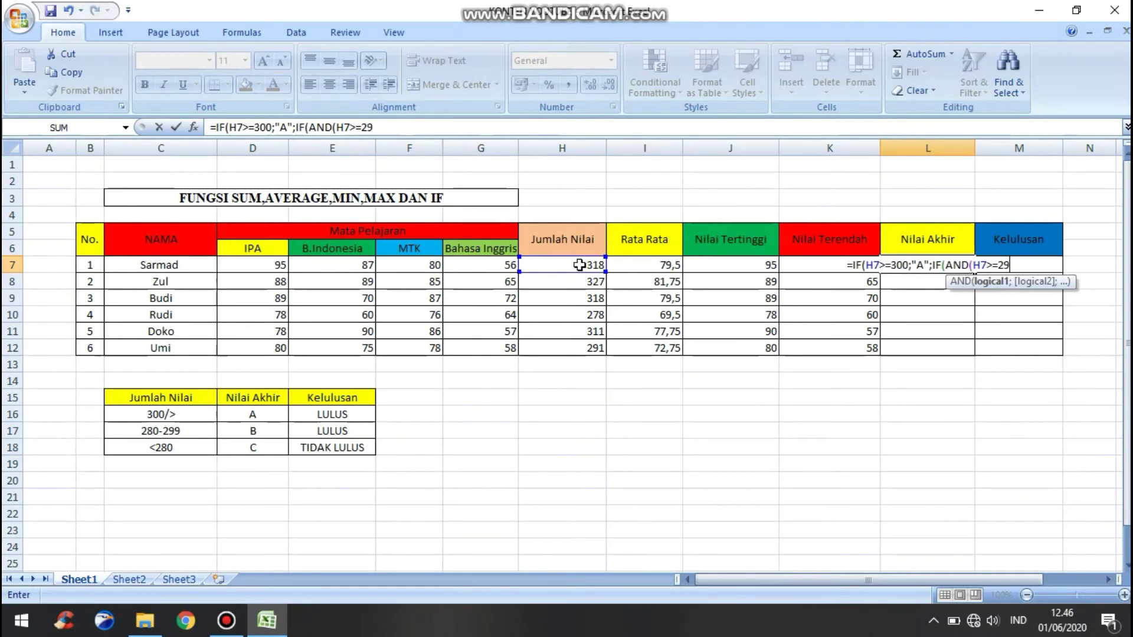
key(BackSpace)
text(80)
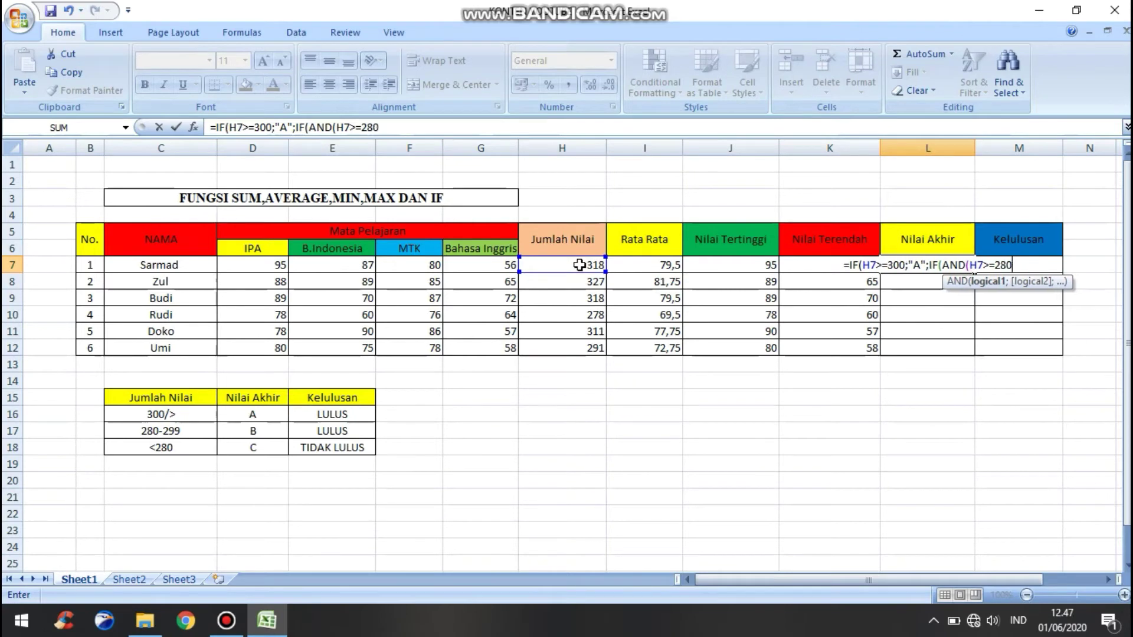
- Add H7<=299 as the second AND condition in the L7 formula and return "B" when both conditions hold
text(;)
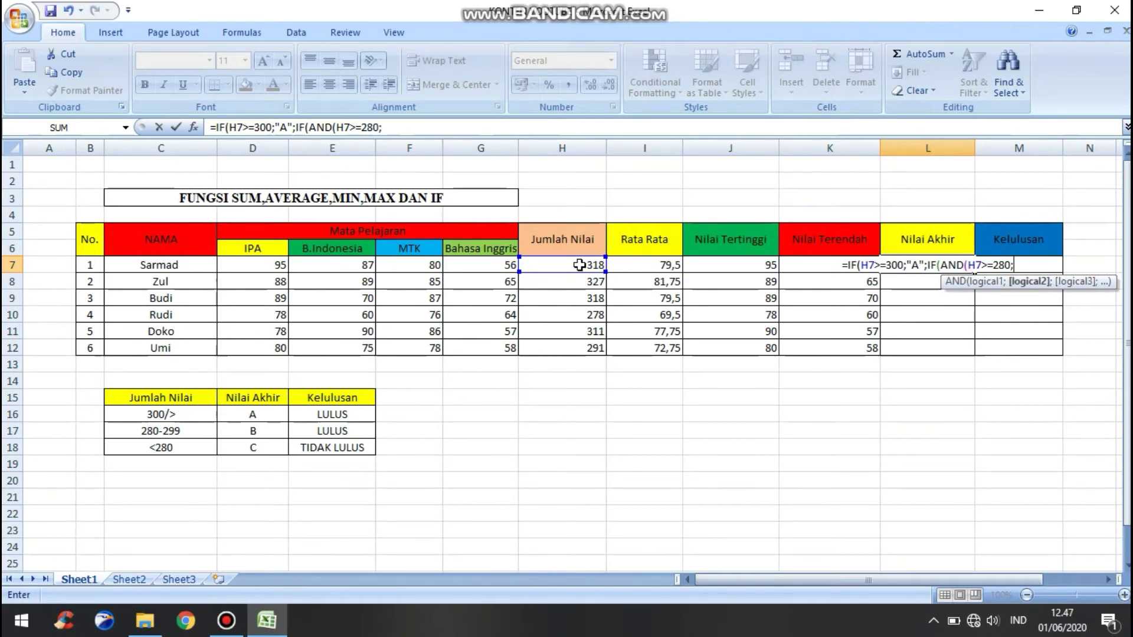
click(580, 265)
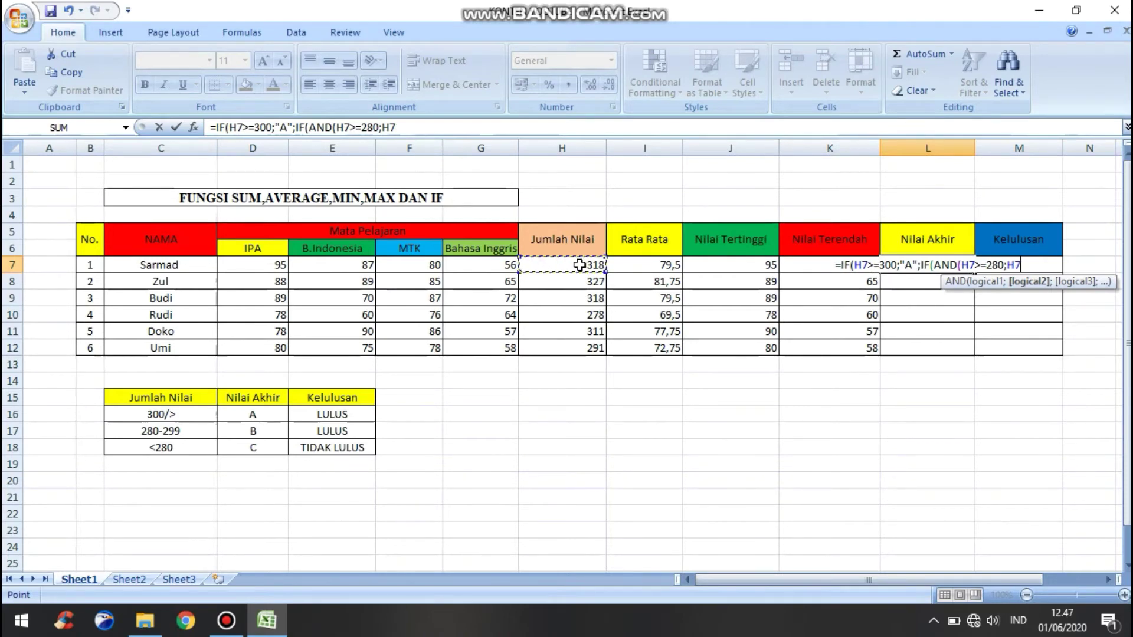
text(<)
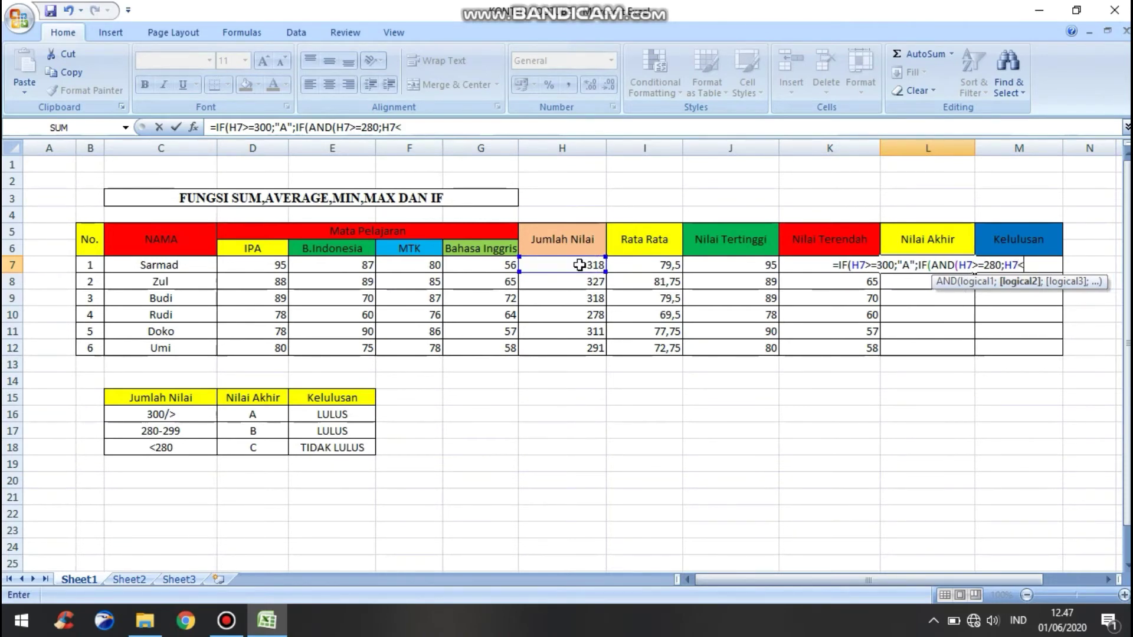
text(=299)
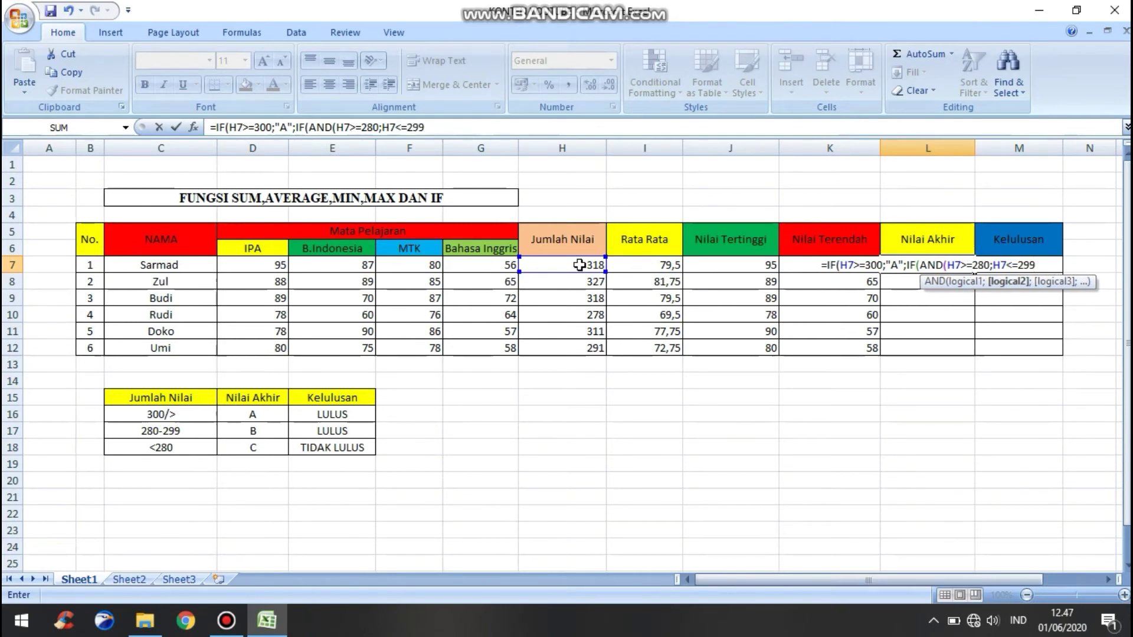
text())
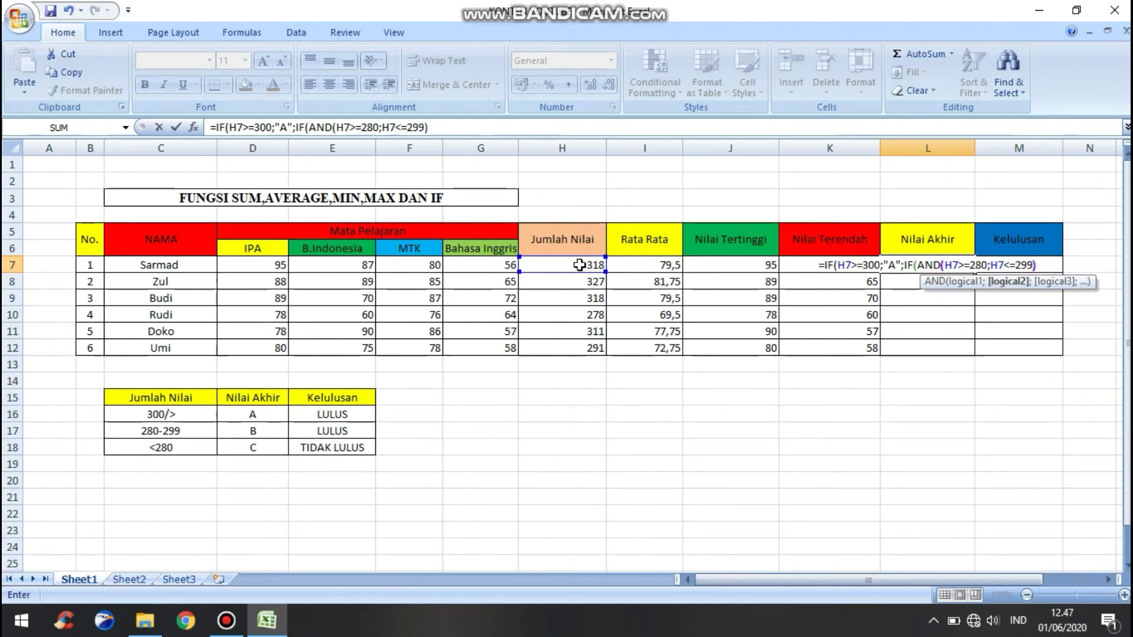
text(;)
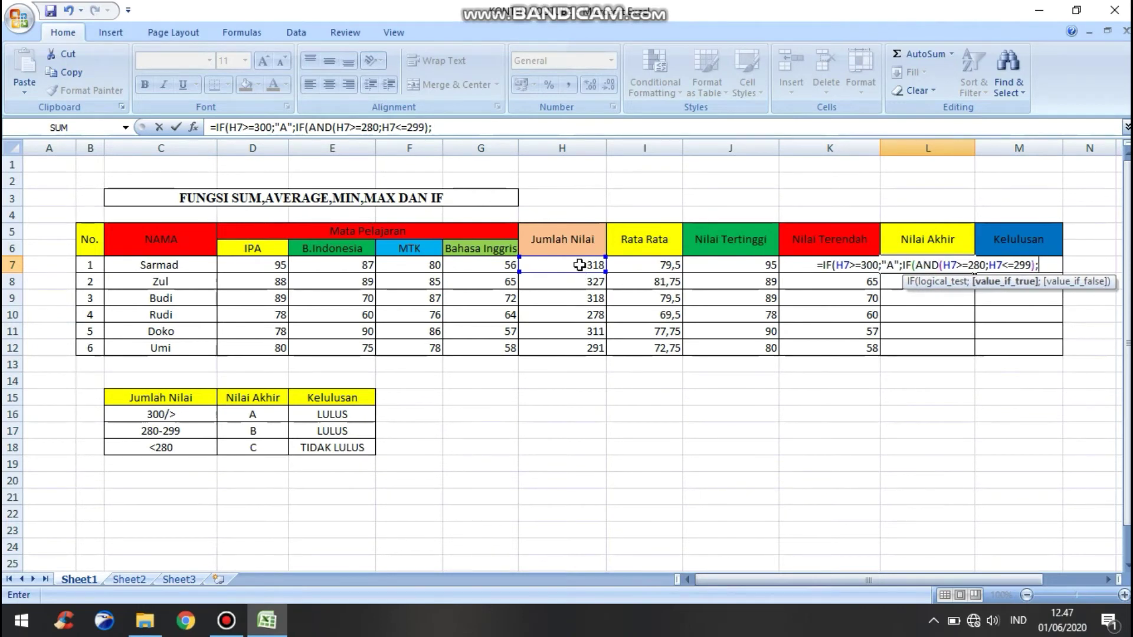
text("B)
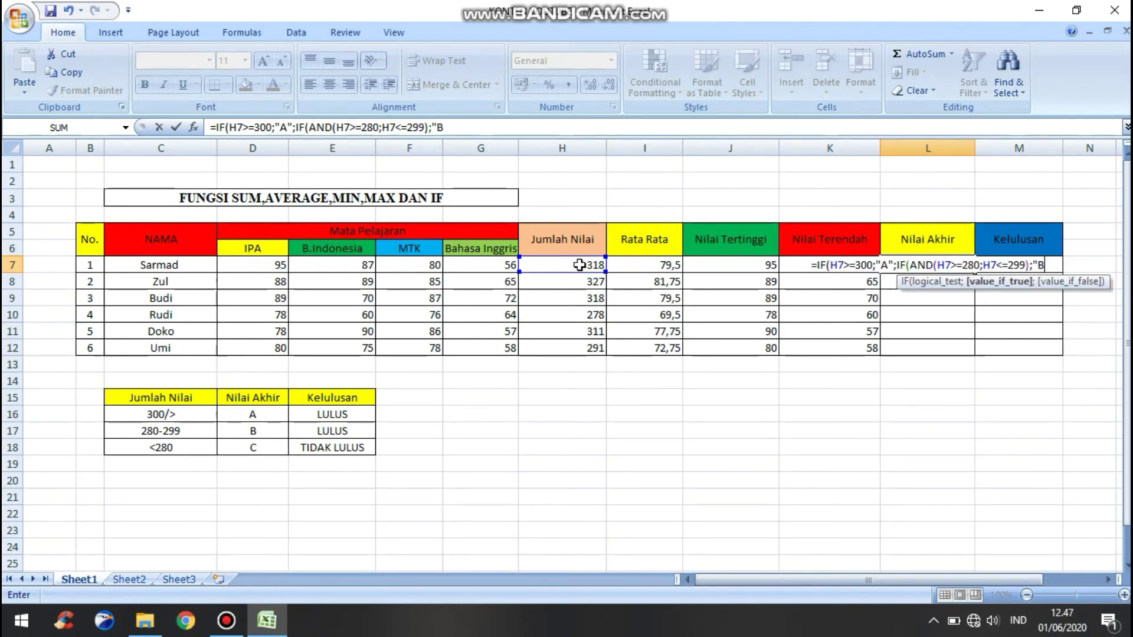
text(";)
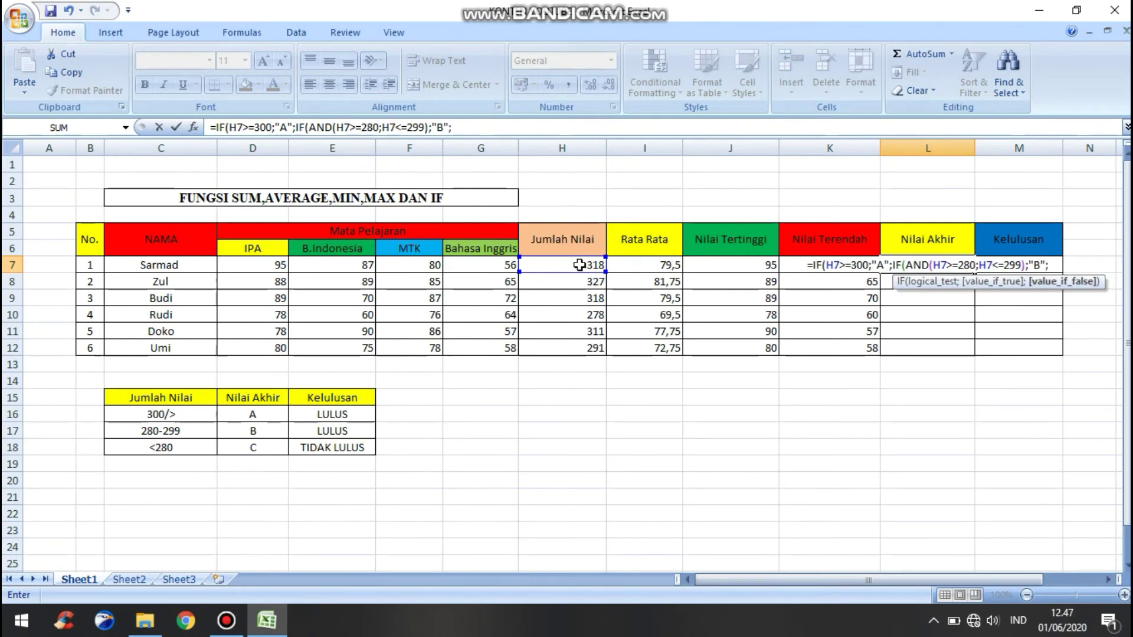
- Complete the L7 formula with "C" as the final result, accept the proposed bracket correction, and fill it down to L12
text(")
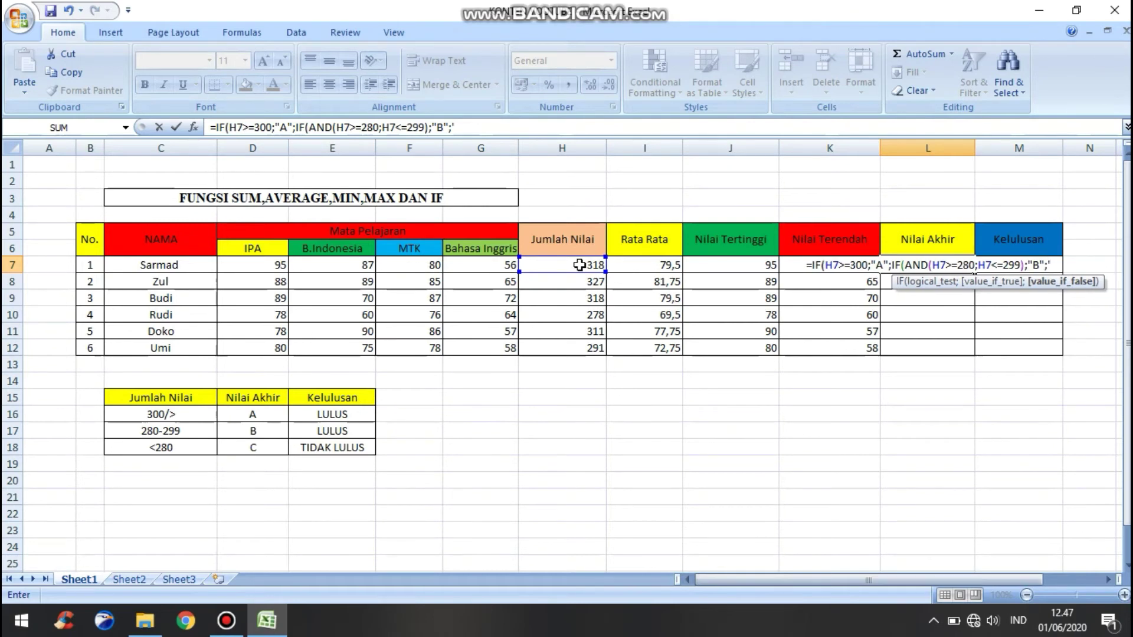
text(C)
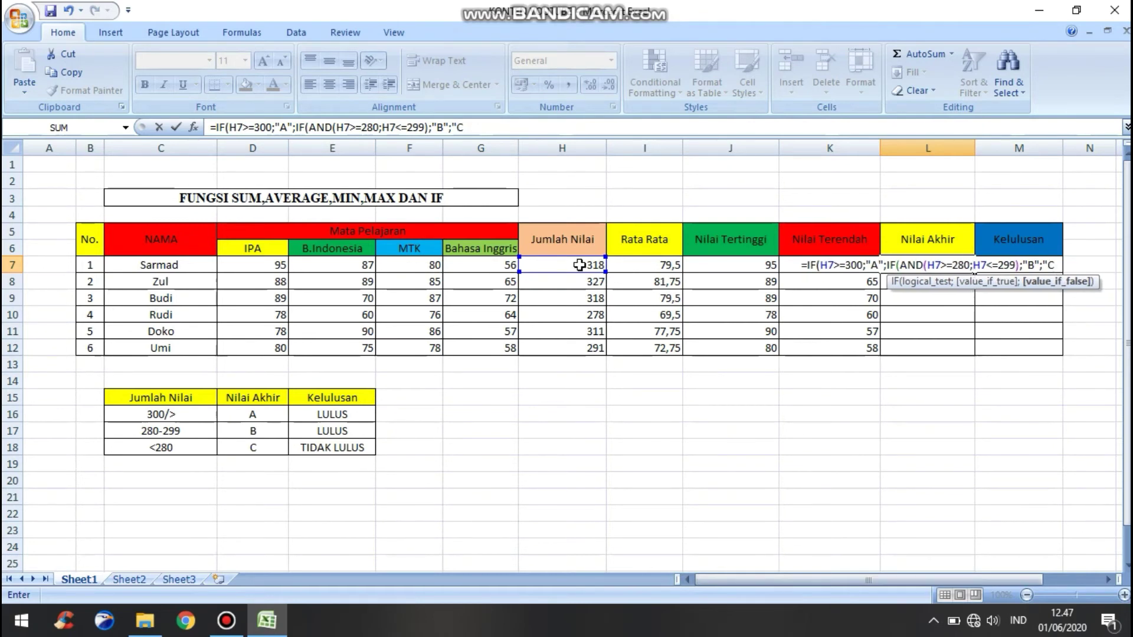
text(")
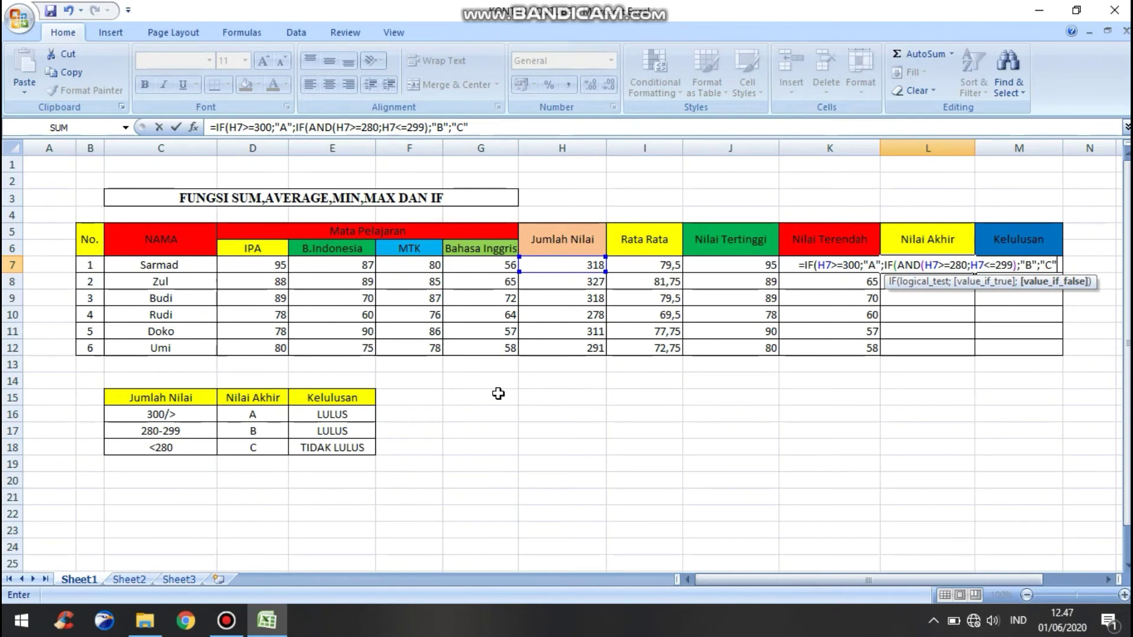
key(Return)
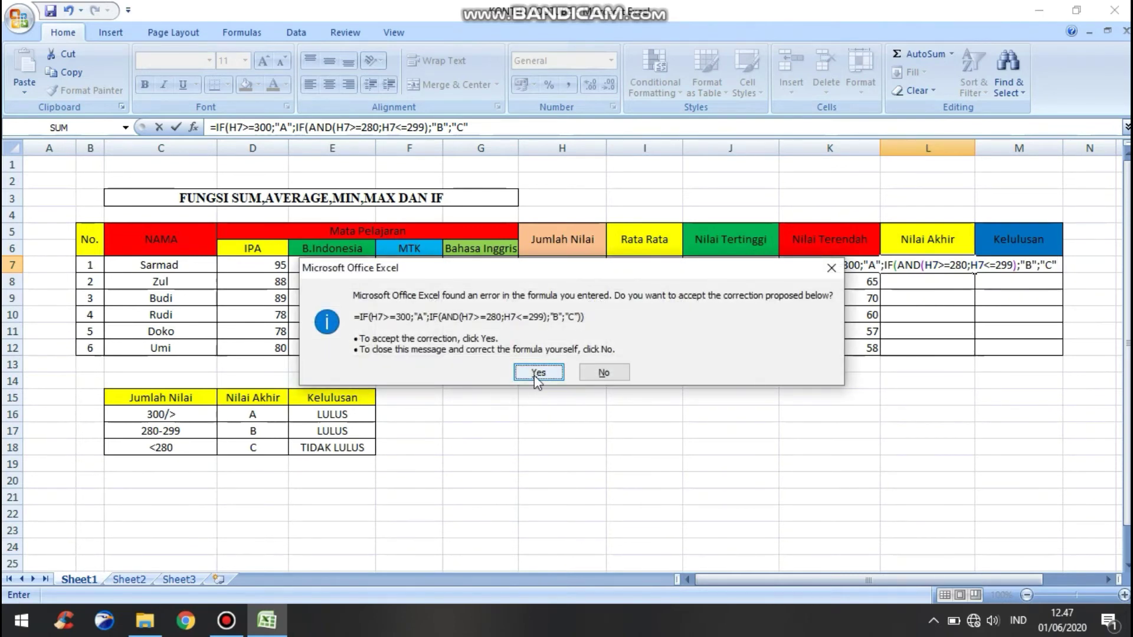
click(536, 375)
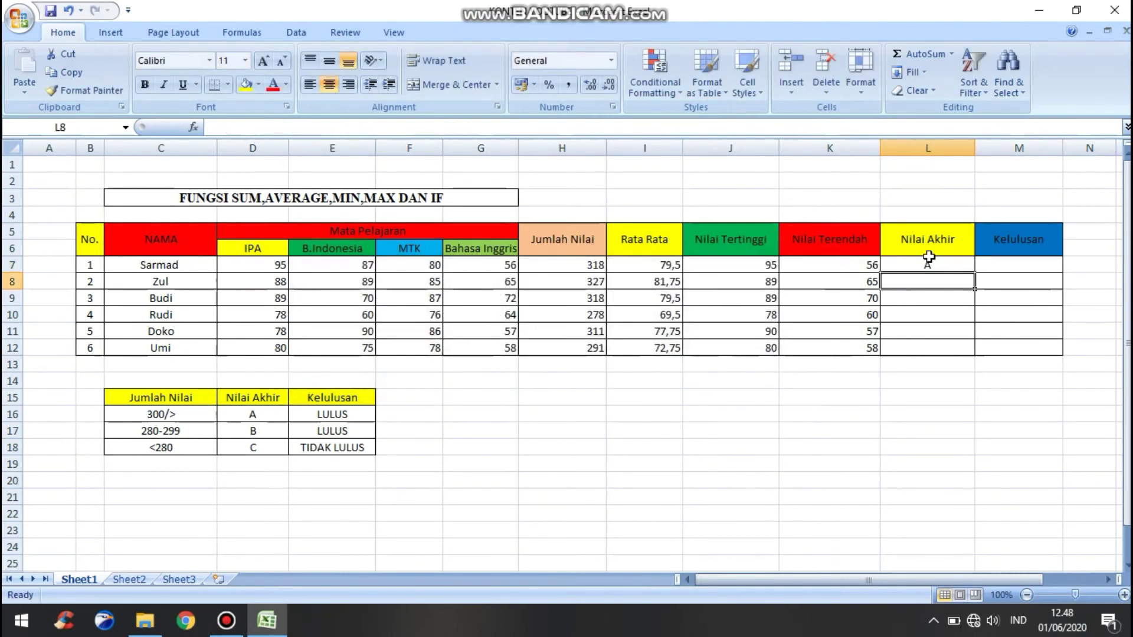
click(929, 261)
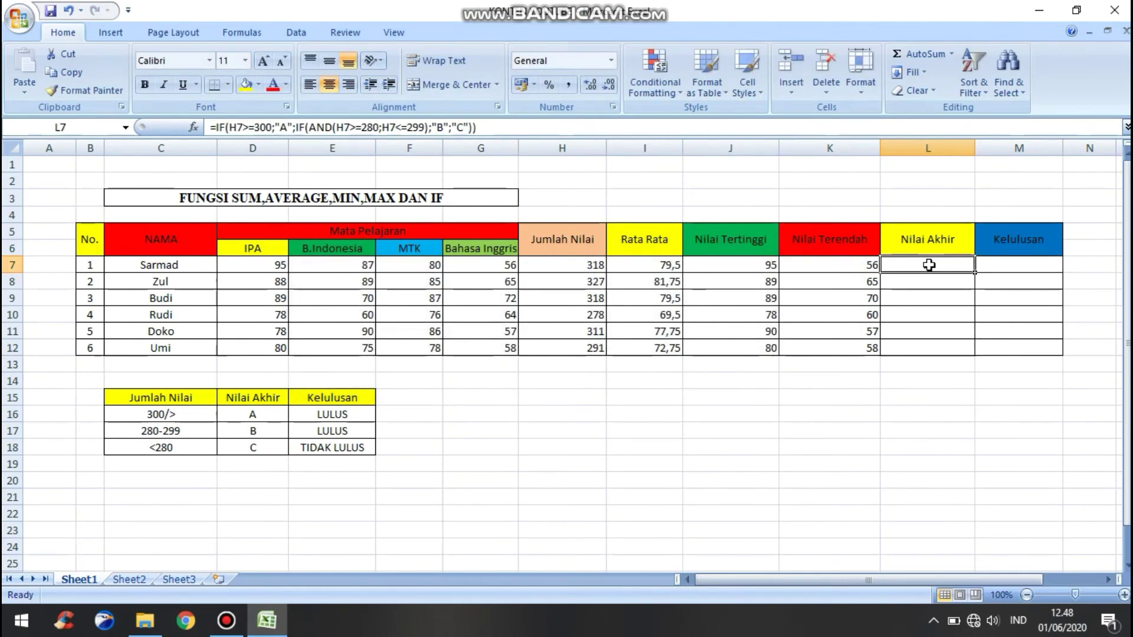
double_click(975, 272)
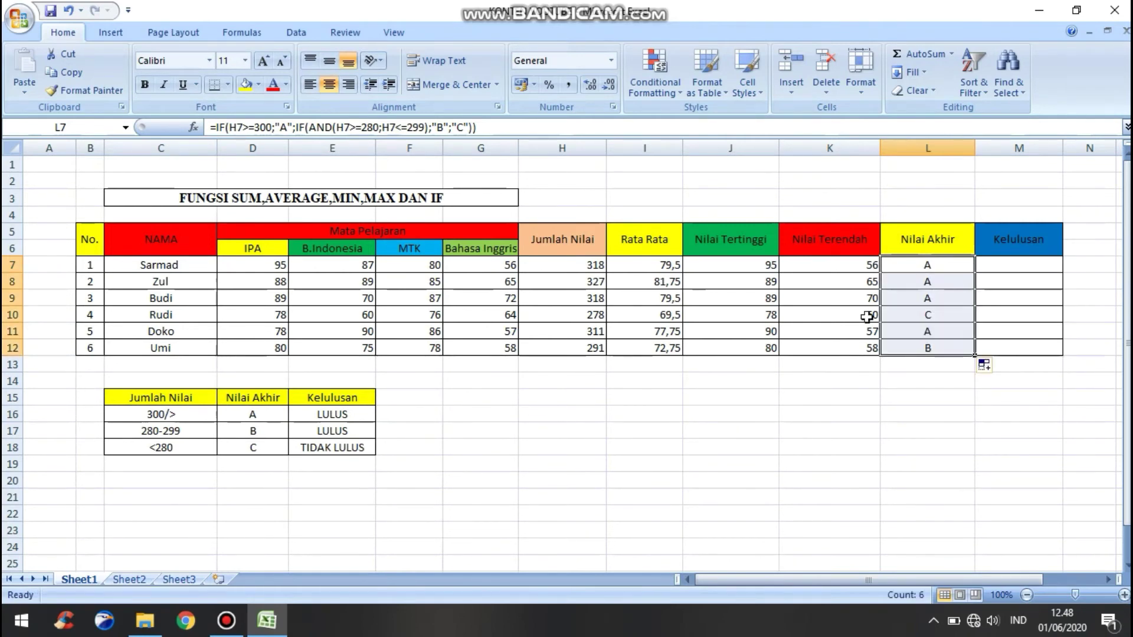
- Check the Nilai Akhir grades in L7, L12 and L10 against their Jumlah Nilai totals and the criteria table
click(928, 267)
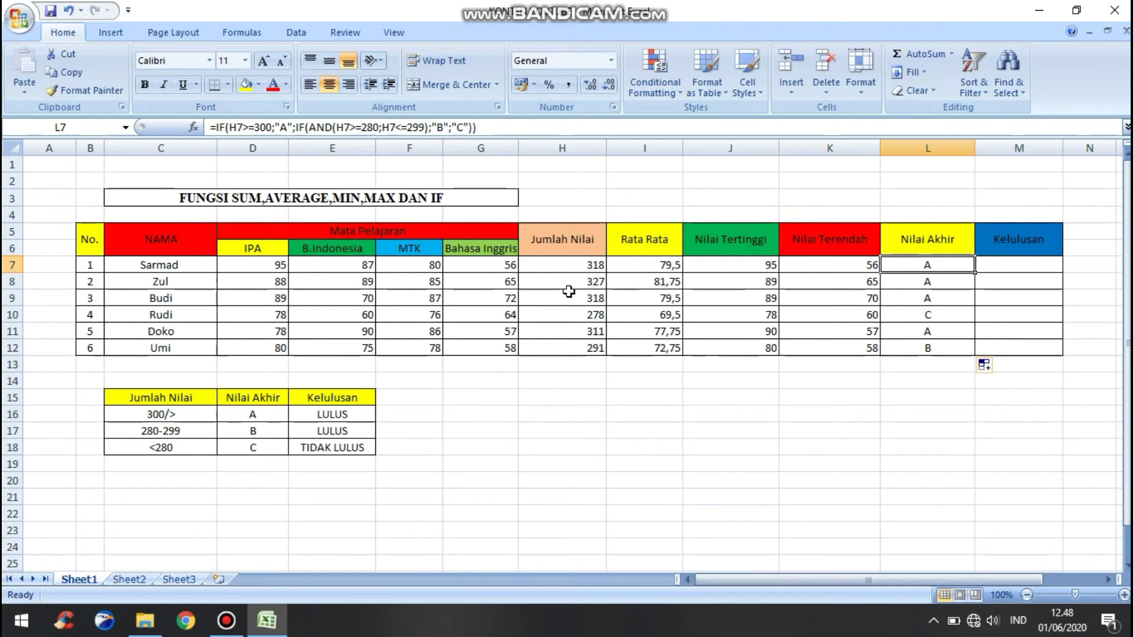
click(566, 263)
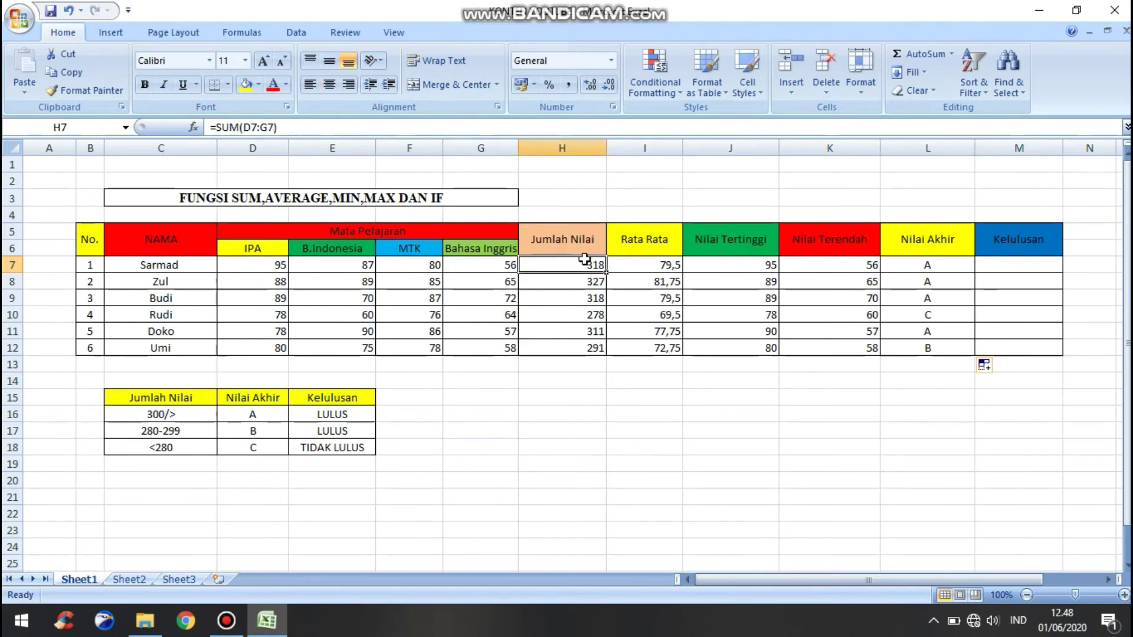
click(934, 349)
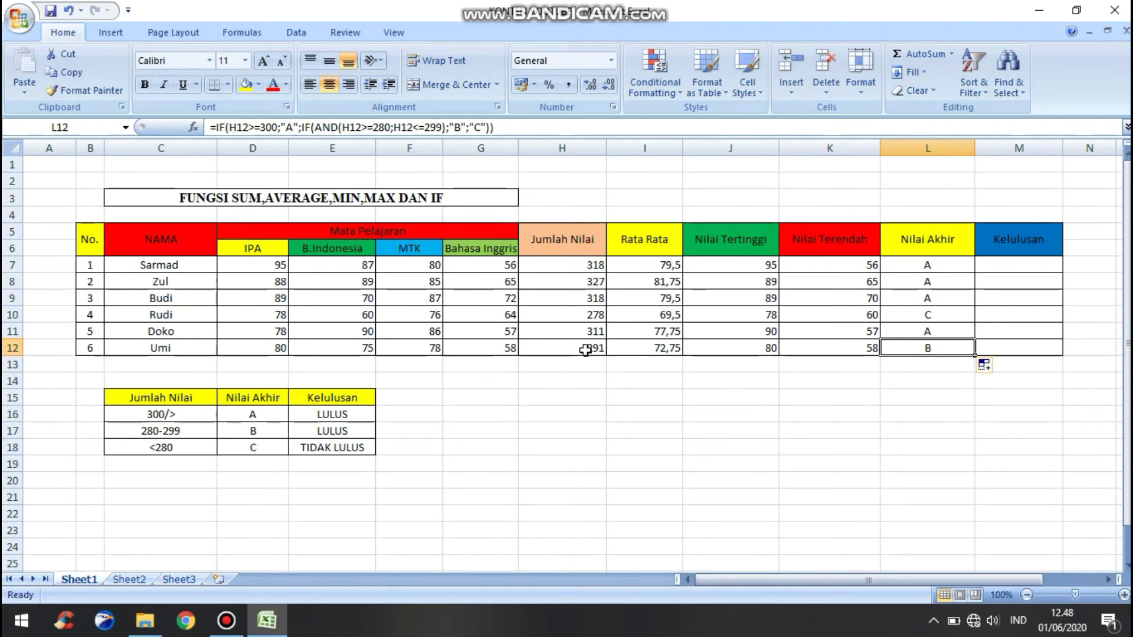
click(934, 314)
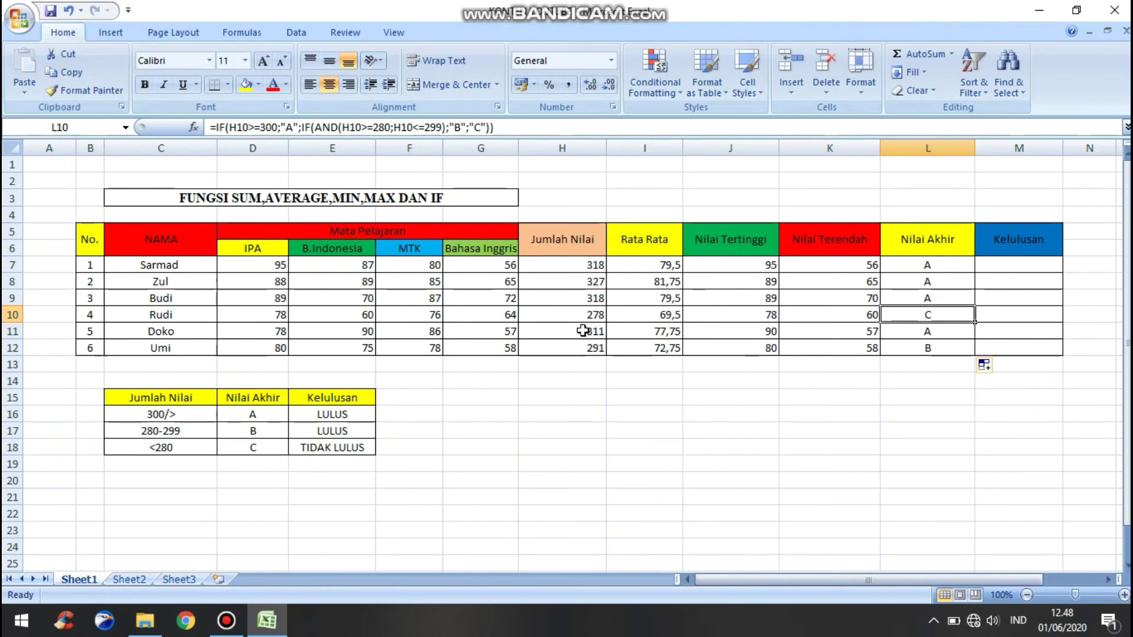
click(919, 268)
- Start an IF formula in M7 under Kelulusan with L7="A" as its logical test
click(1021, 269)
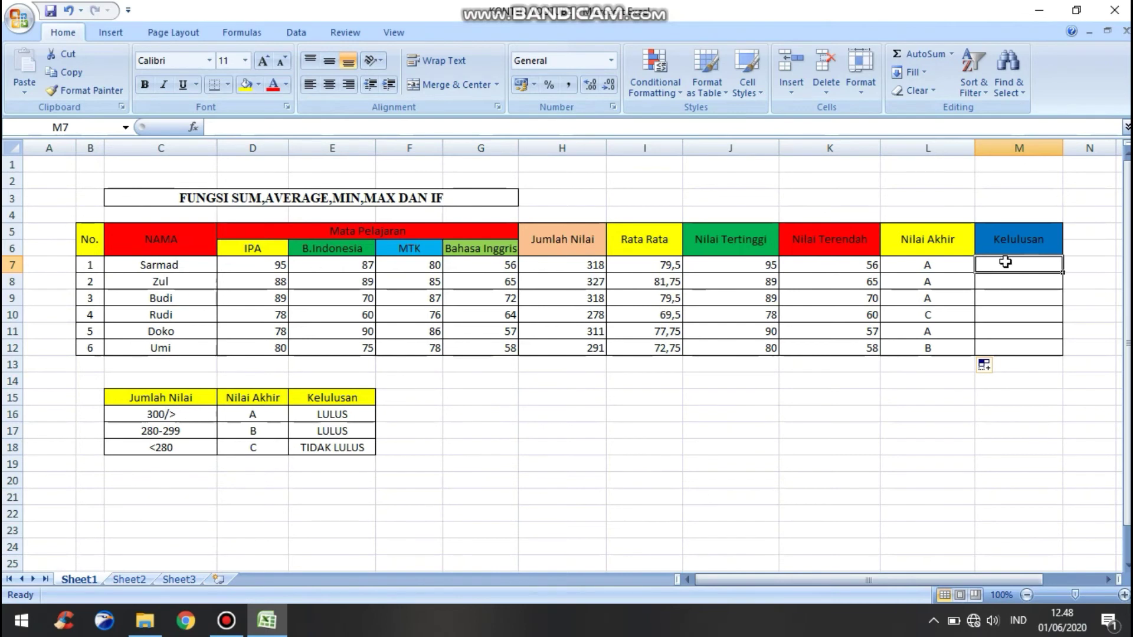
text(=)
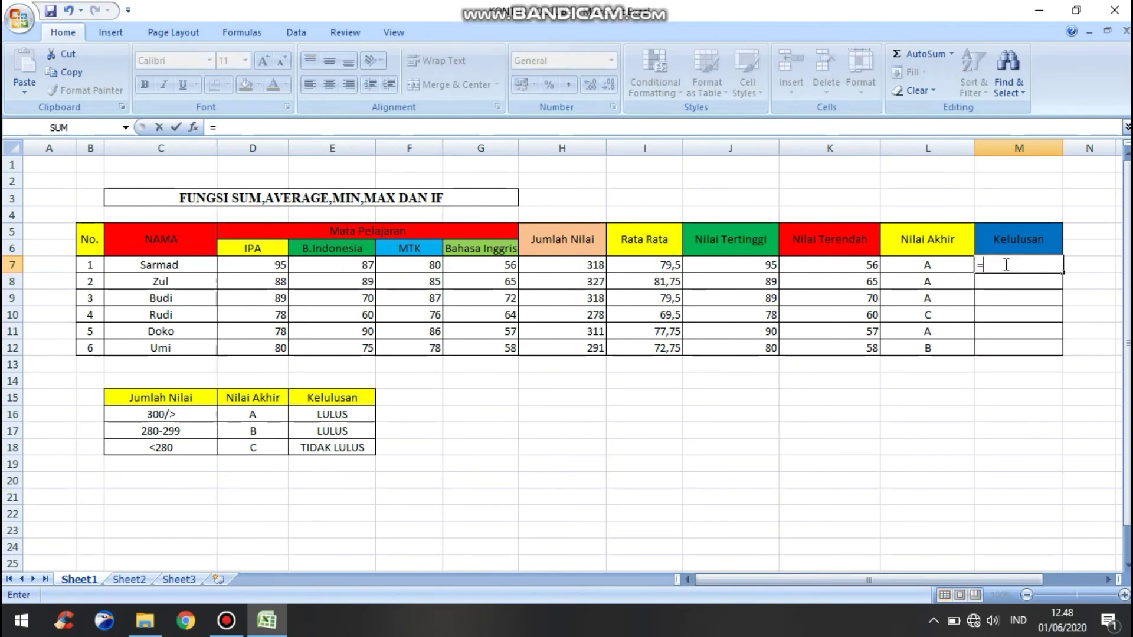
text(F()
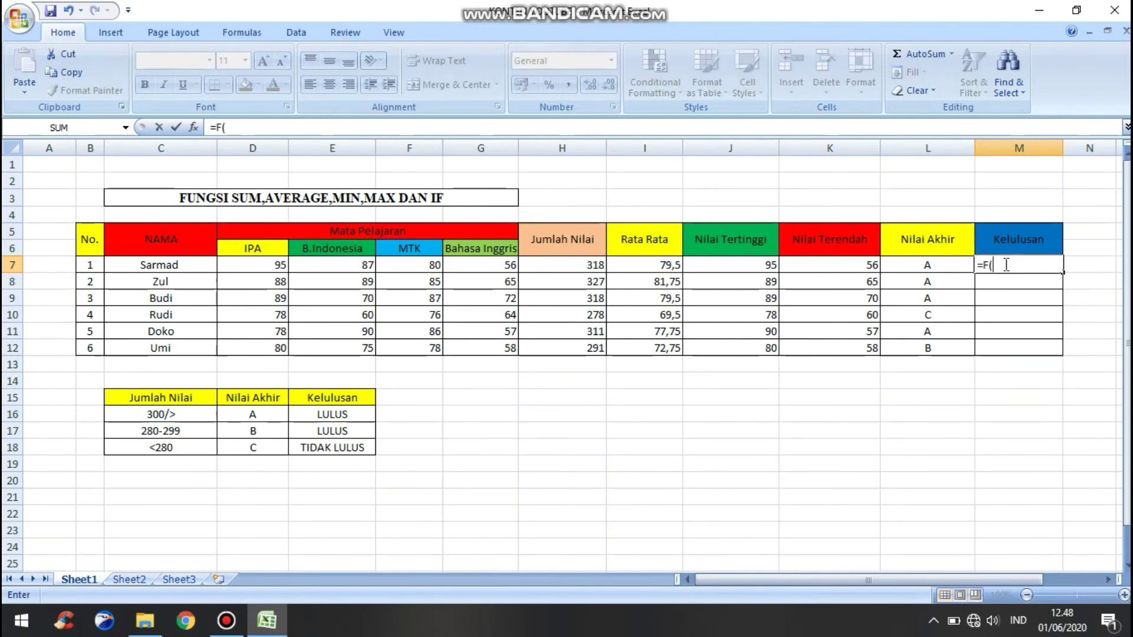
key(BackSpace)
key(BackSpace)
text(IF)
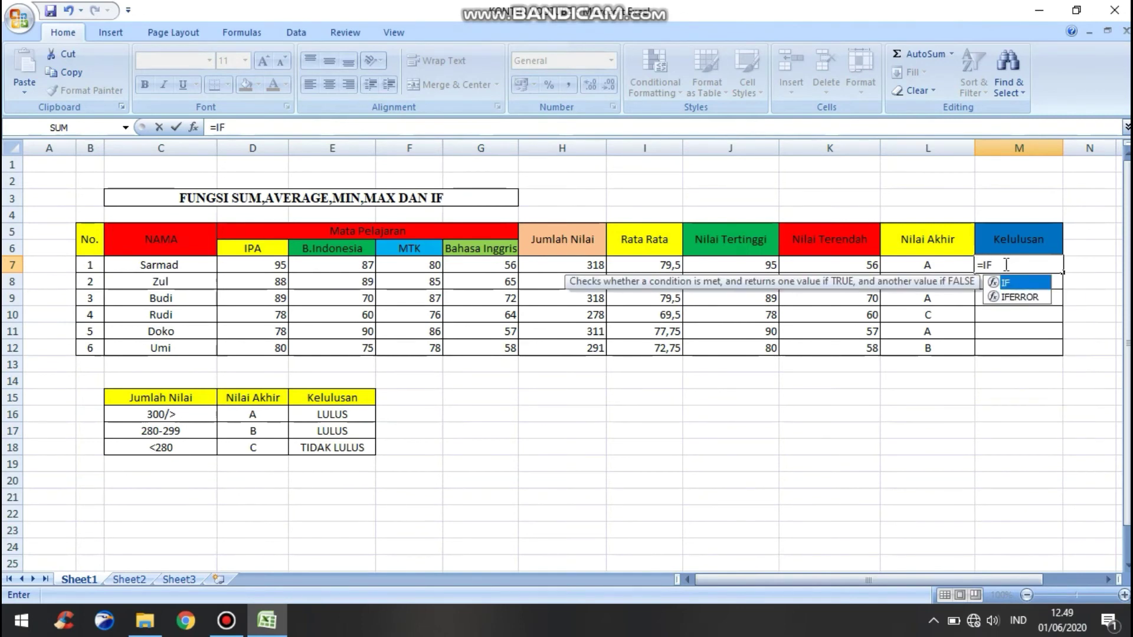
text(()
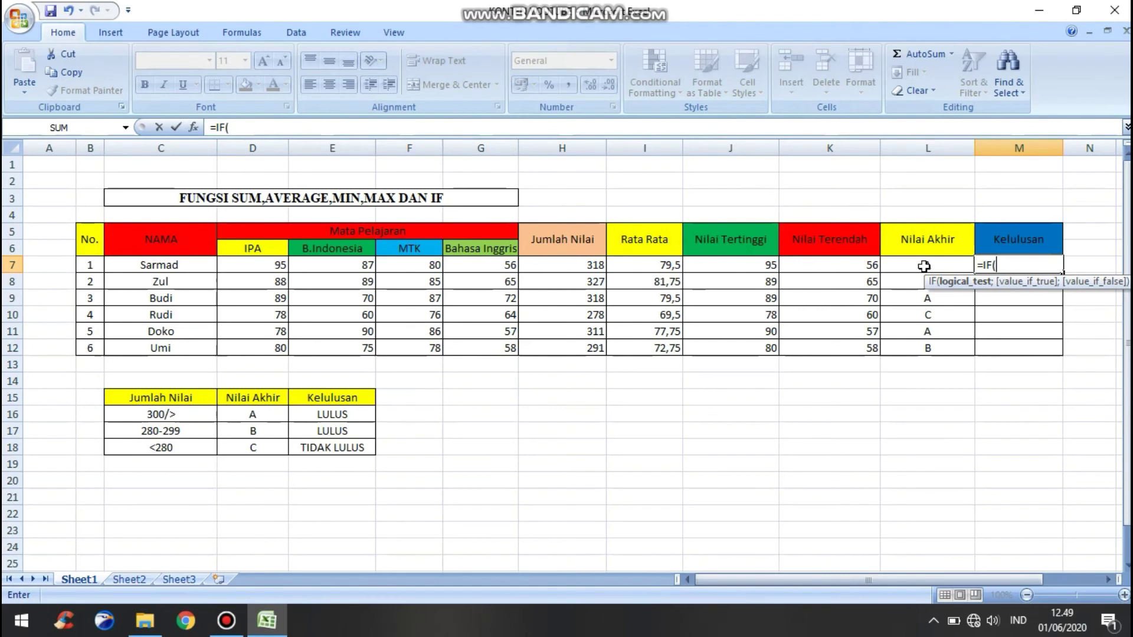
click(923, 266)
text(=")
key(BackSpace)
text(="A";)
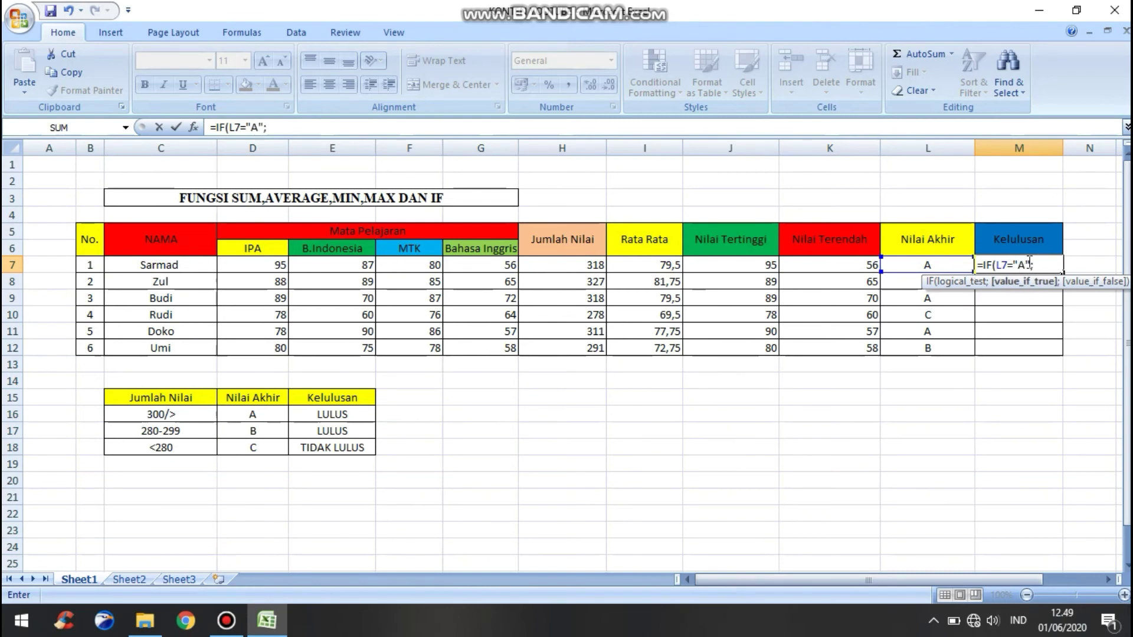
- Set "LULUS" as the M7 formula's result when the grade is A
text("LULUS)
text(')
text(;)
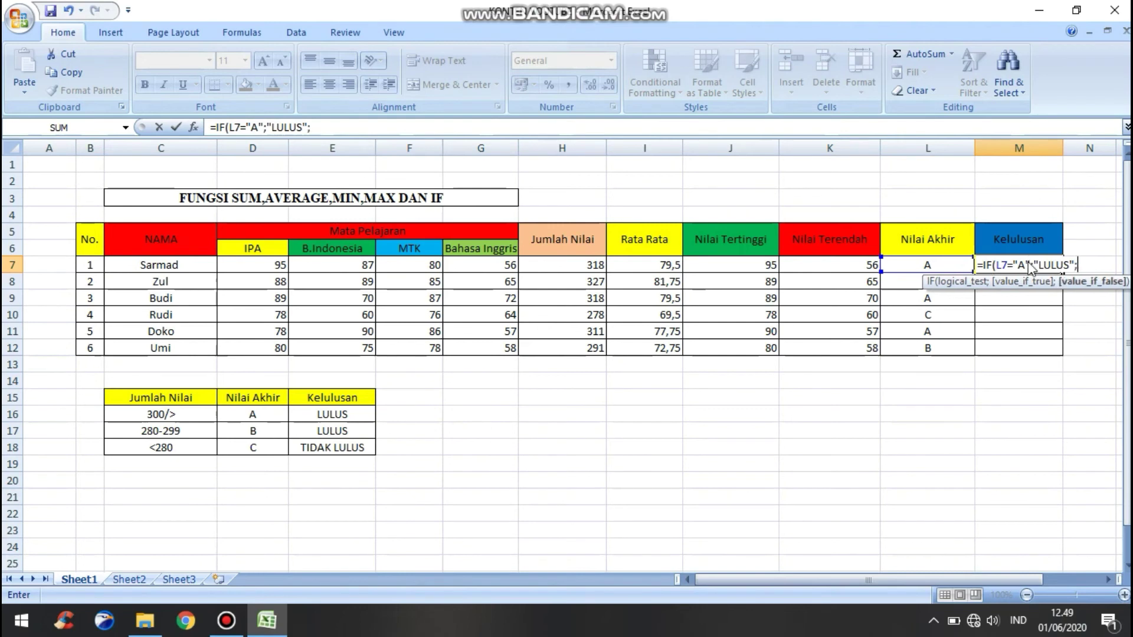
- Nest a second IF as the M7 formula's false result, testing L7="B" and returning "LULUS" when true
text(IF)
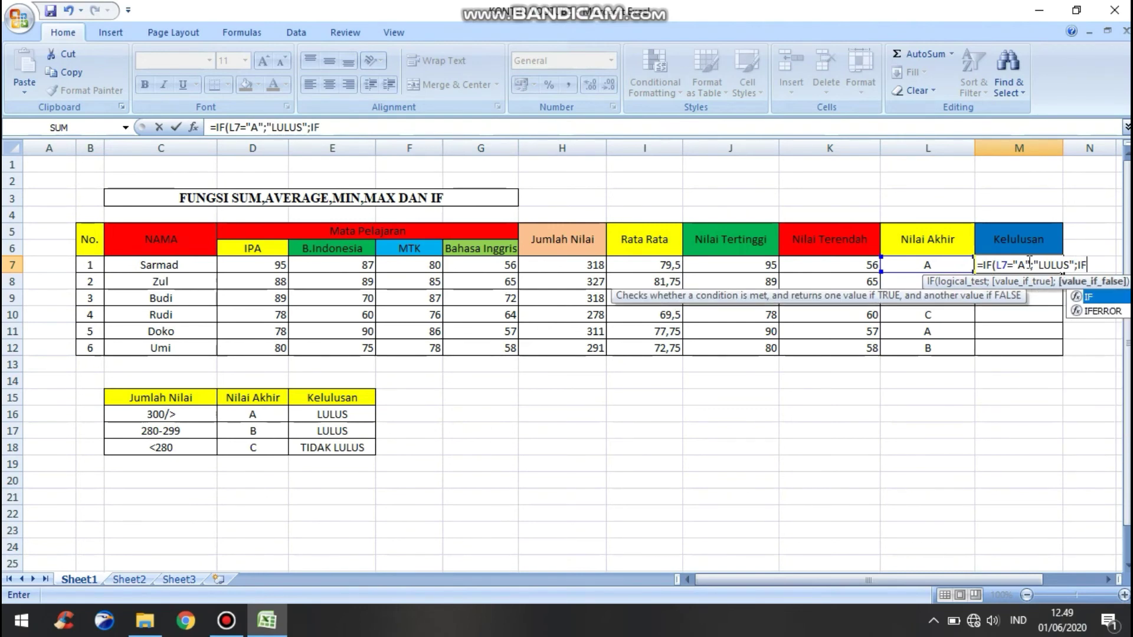
text(()
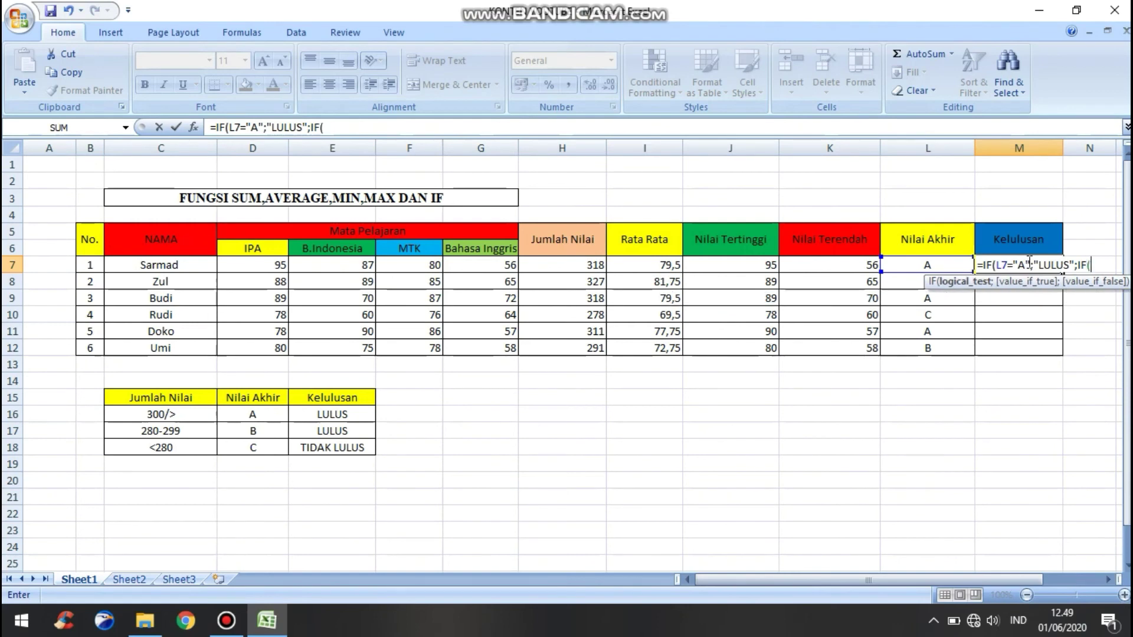
click(917, 265)
text(=)
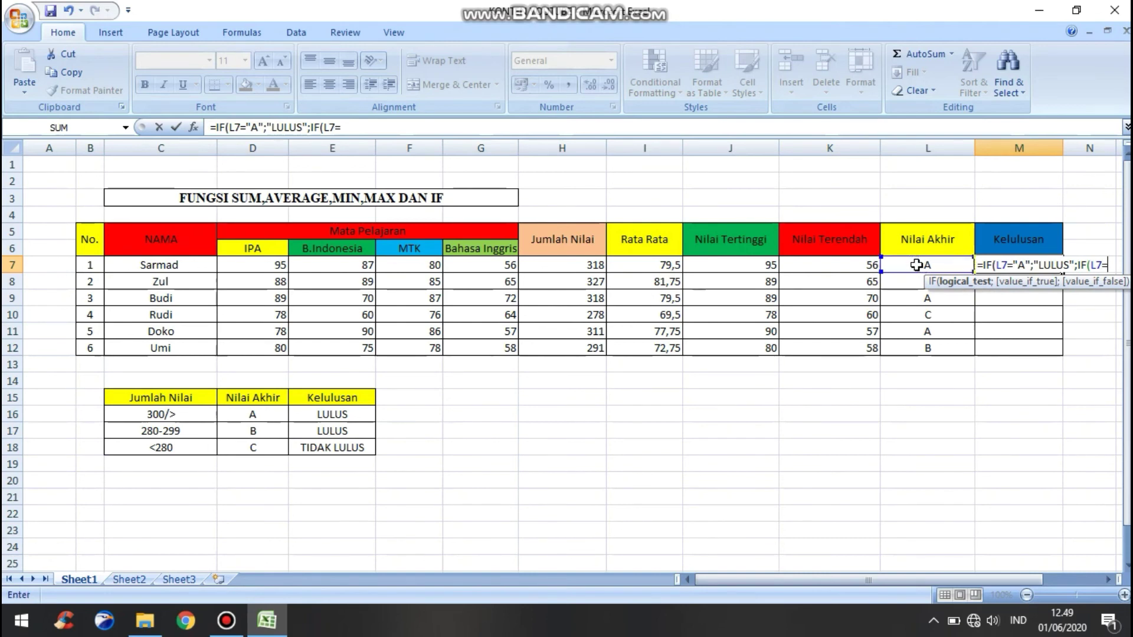
text("B")
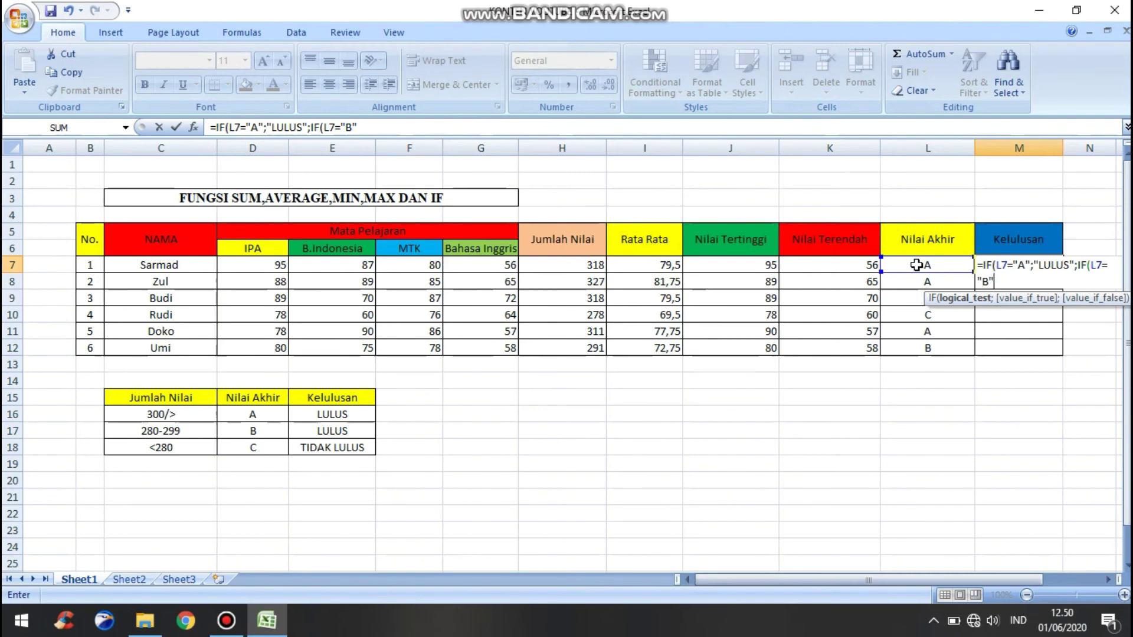
text(;)
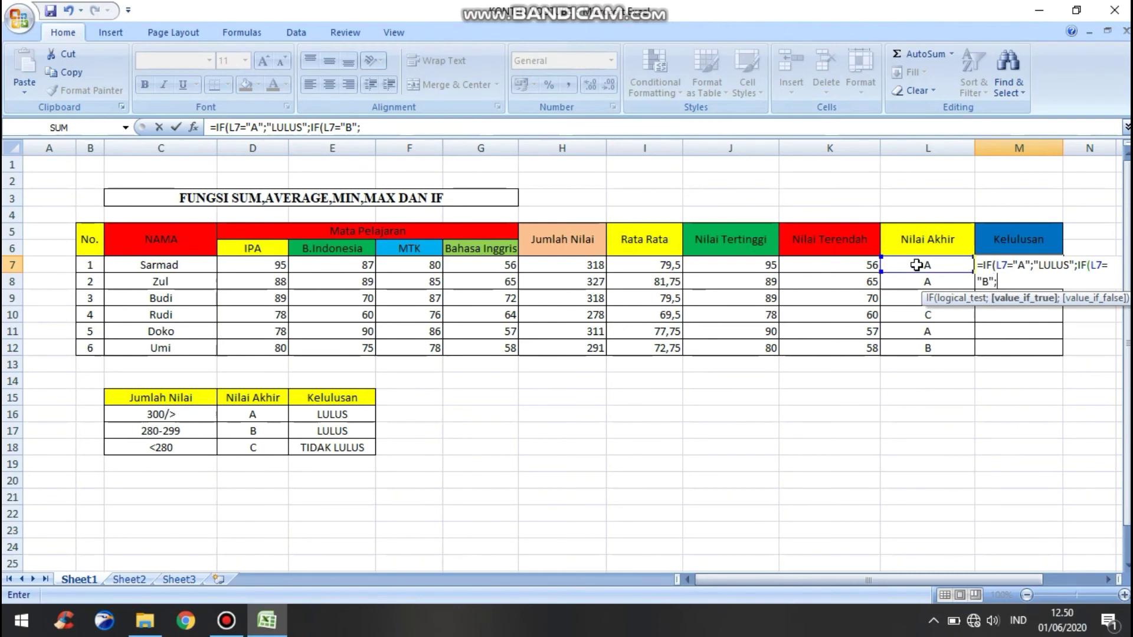
text("LULUS")
text(;)
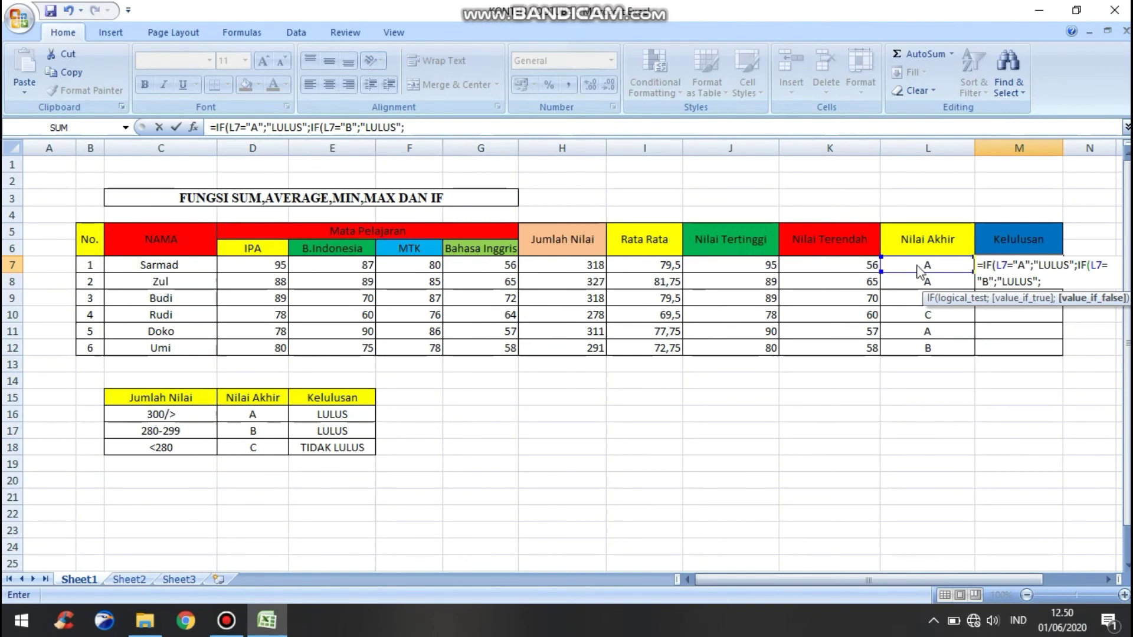
- Finish the M7 formula with "TIDAK LULUS" as the final result and accept the proposed bracket correction
text("TIDAK)
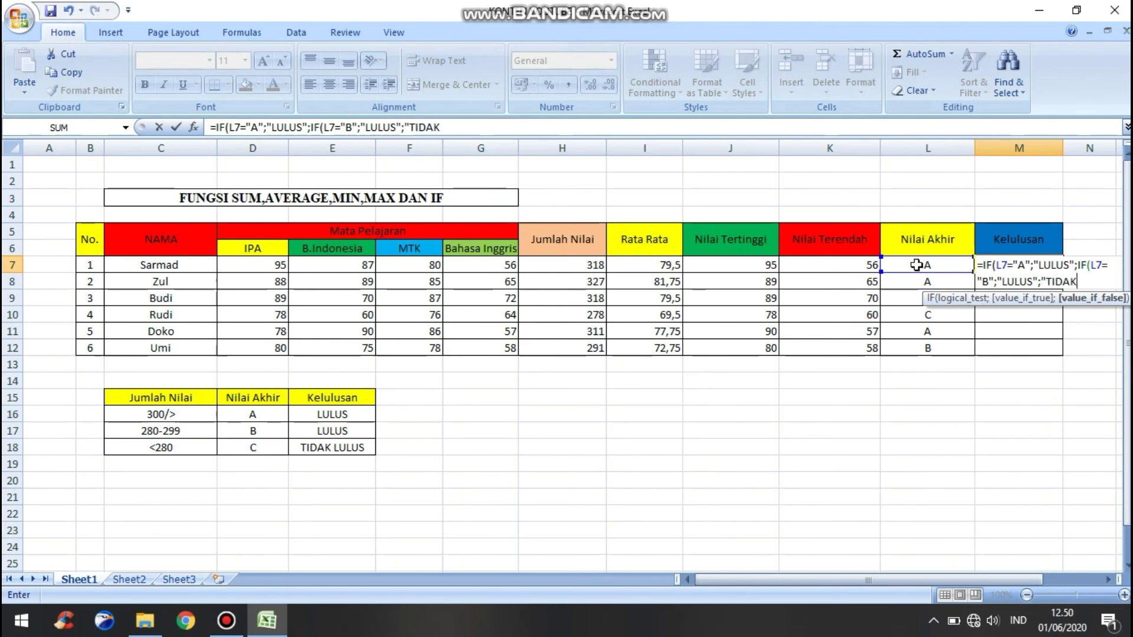
text( LULUS)
text(")
key(Return)
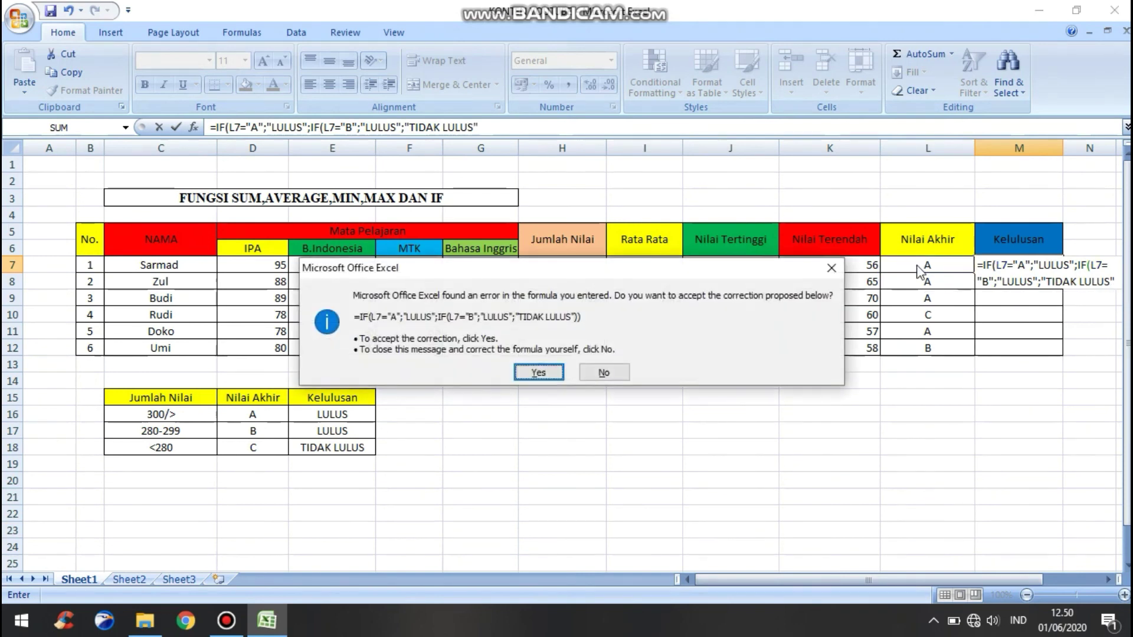
click(539, 373)
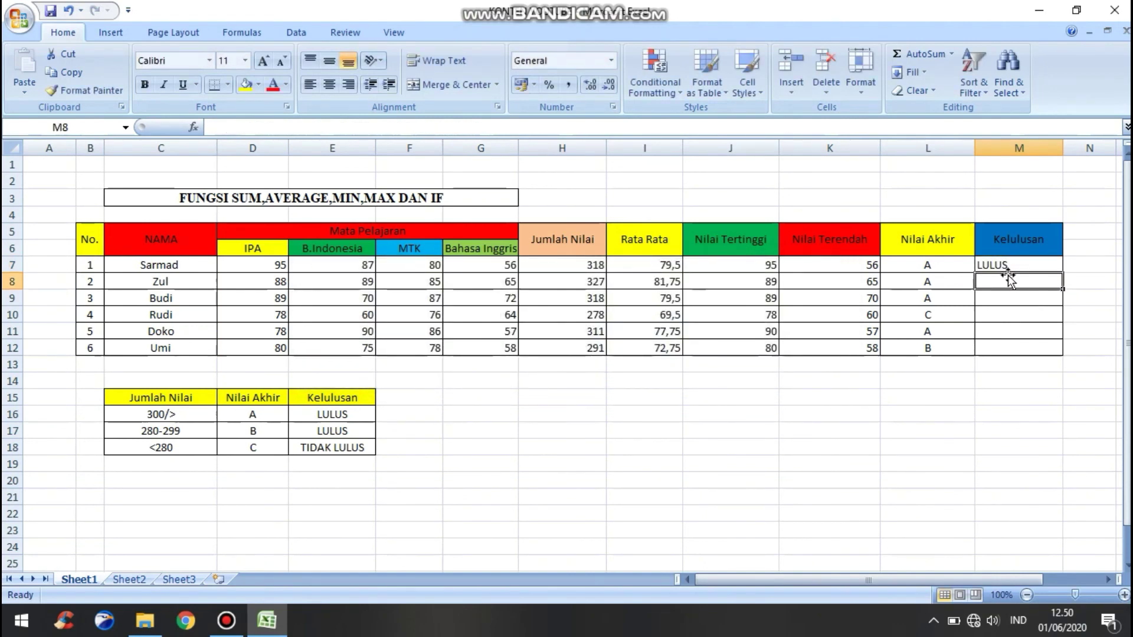
- Fill the Kelulusan formula from M7 down to M12 and reselect M7
click(1006, 263)
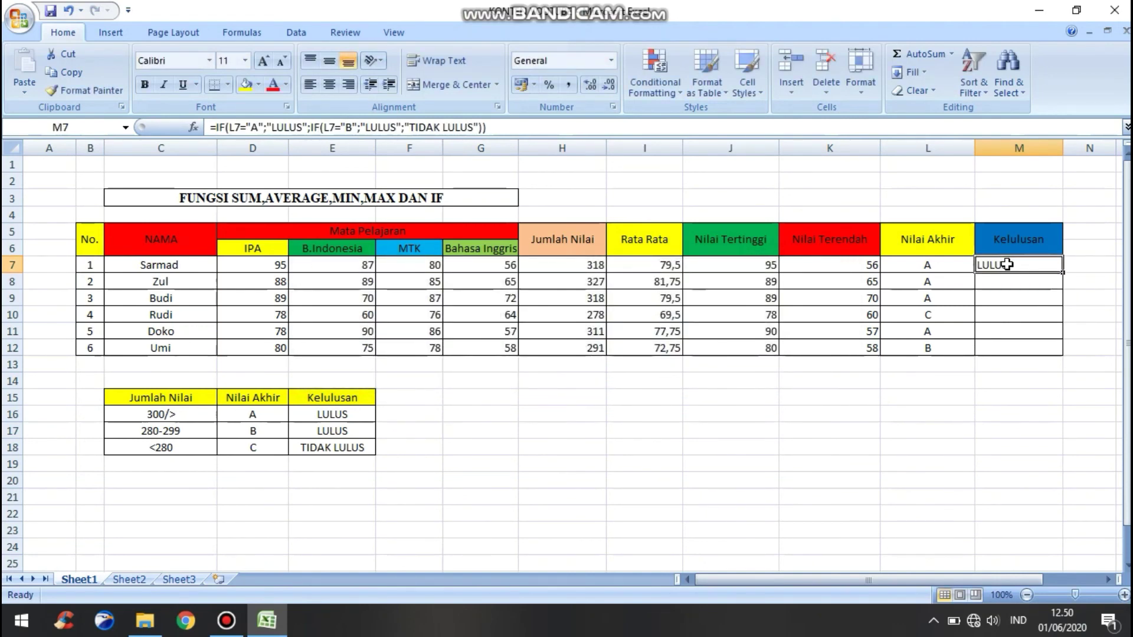
double_click(1063, 272)
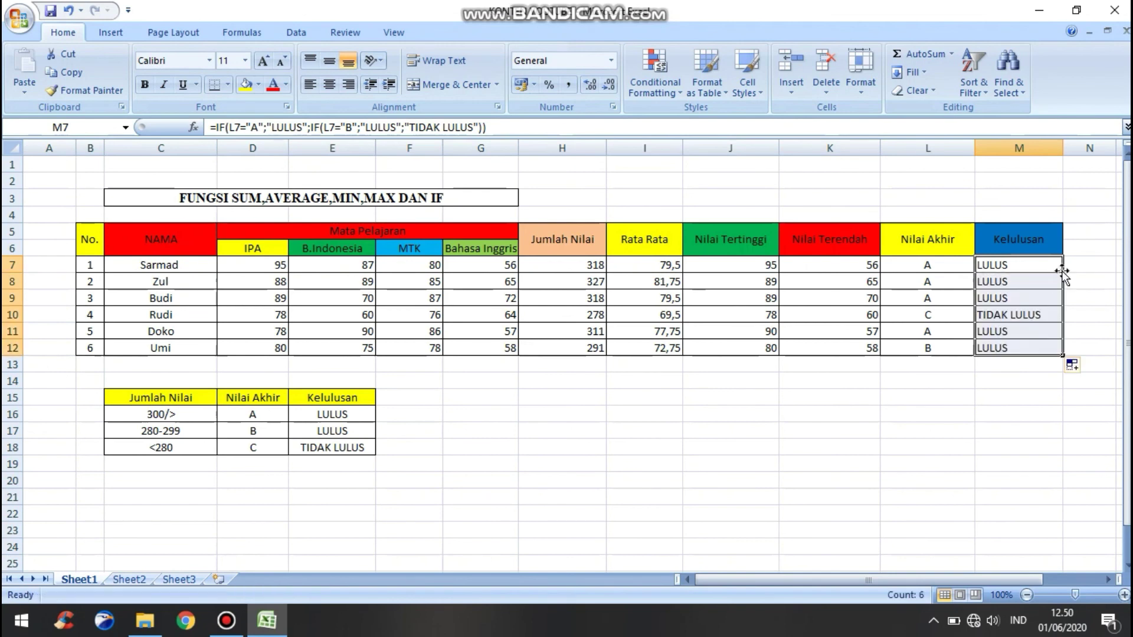
click(1015, 265)
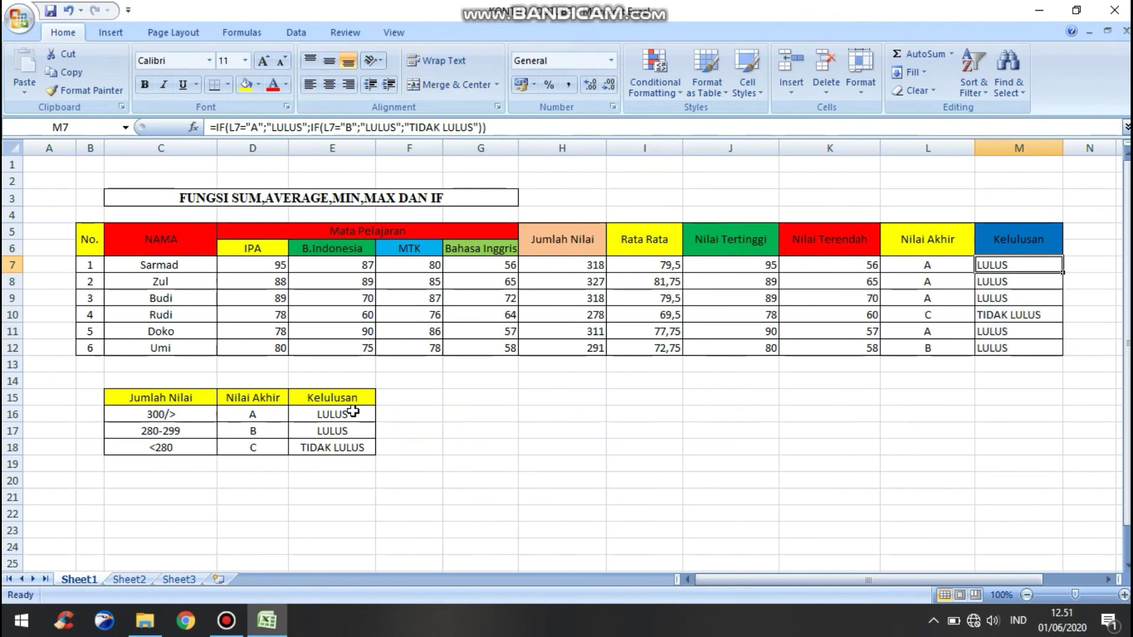